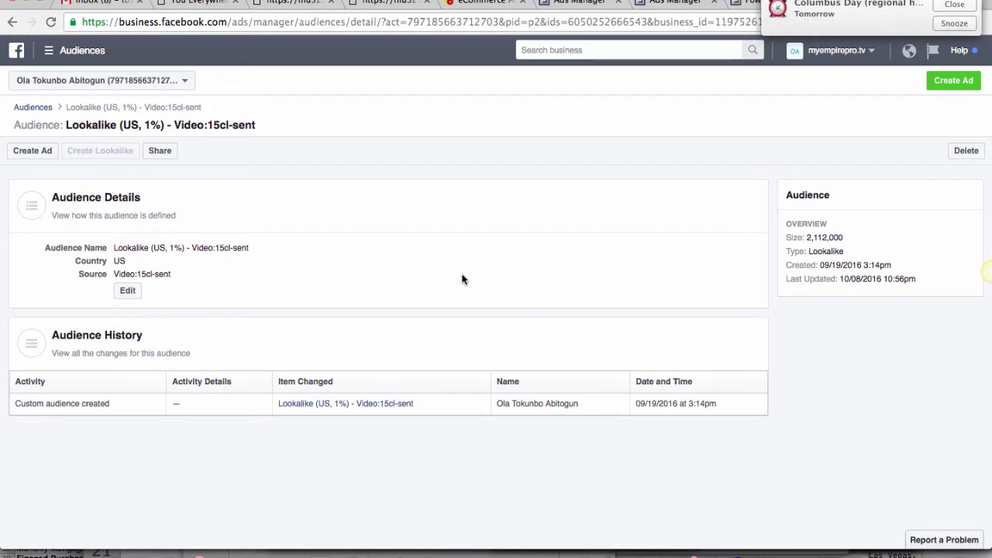
Step: Dismiss the calendar reminder and examine the source and history of the Lookalike (US, 1%) - Video:15cl-sent audience
left_click(956, 4)
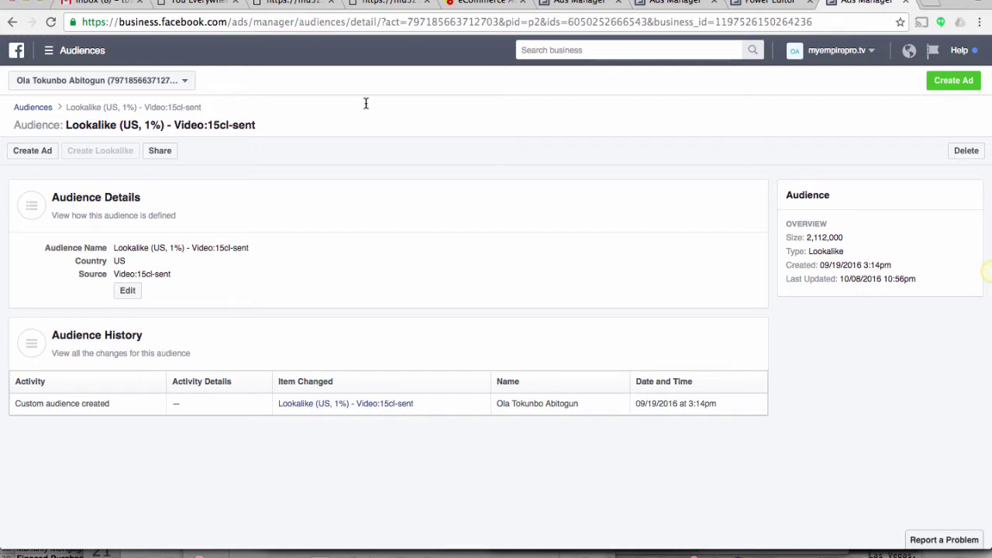
left_click_drag(173, 275, 138, 274)
key("super+plus")
key("super+plus")
key("super+plus")
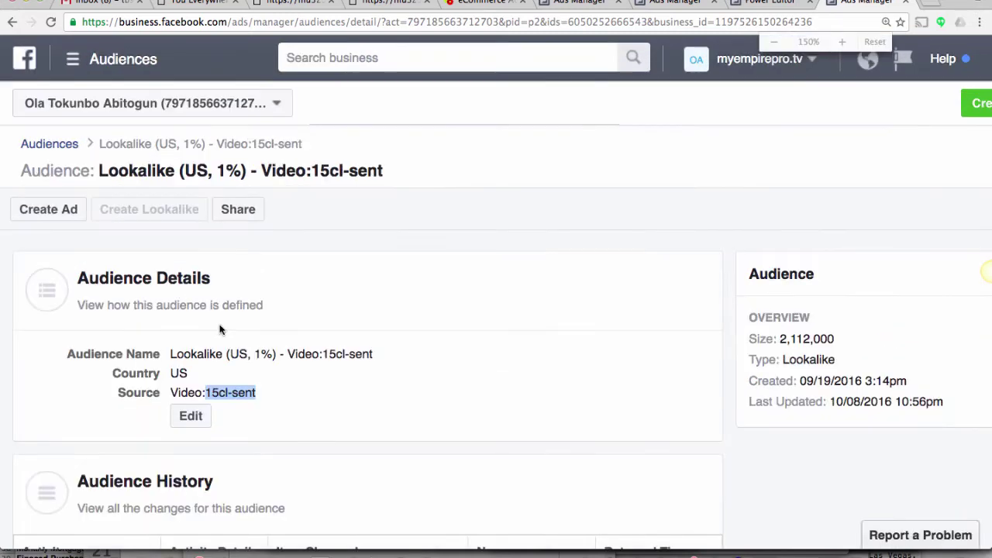
scroll(245, 392, "down", 3)
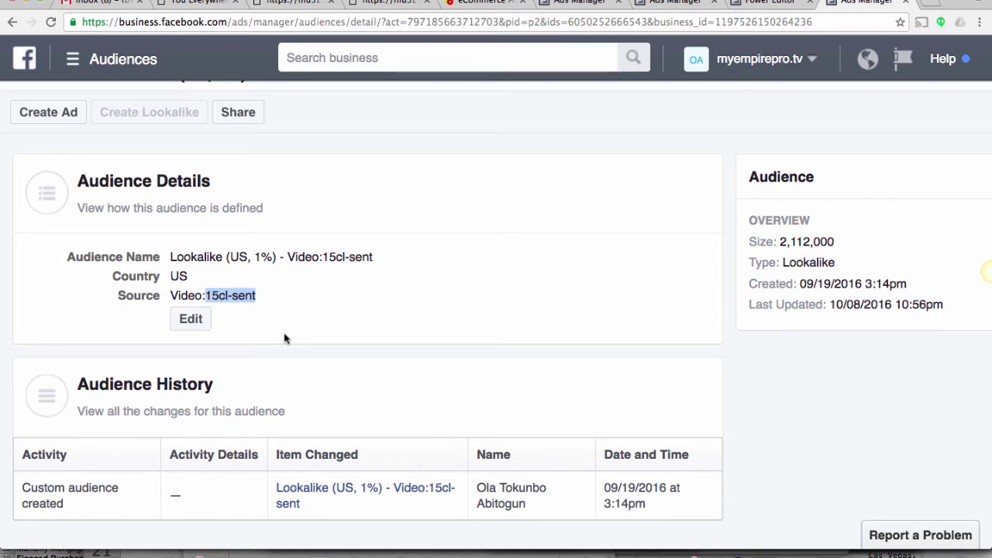
key("super+0")
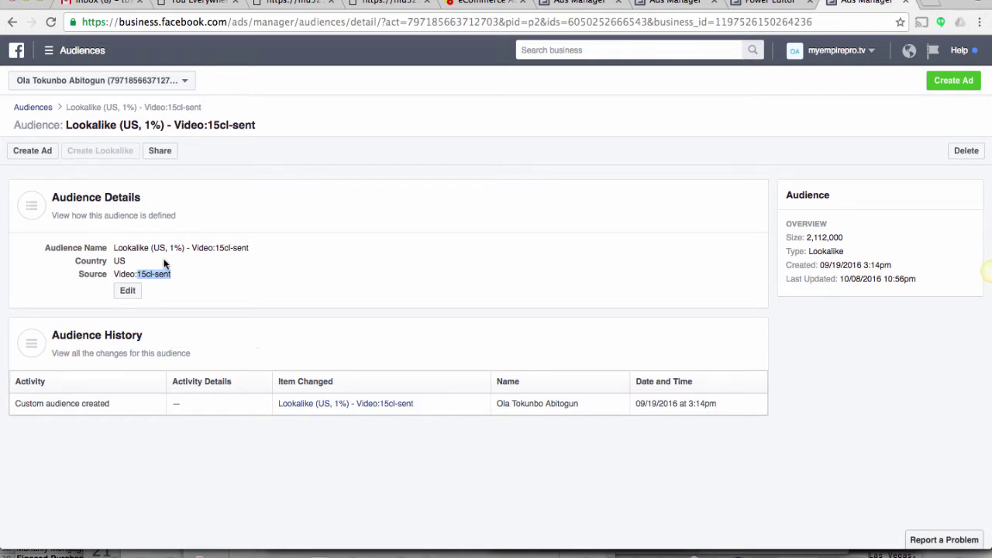
Step: Open the full Audiences list in a new browser tab and switch to it
right_click(35, 107)
left_click(52, 113)
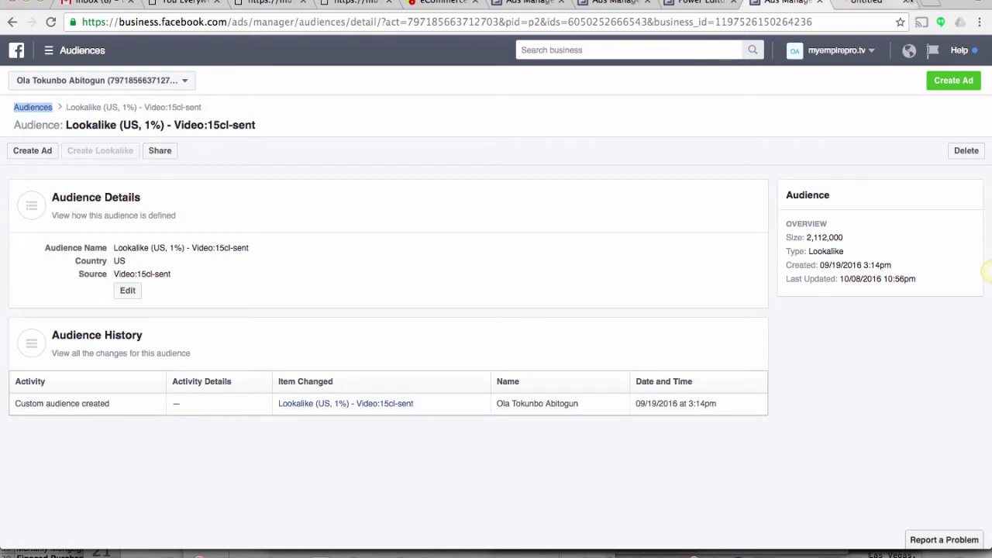
left_click(881, 3)
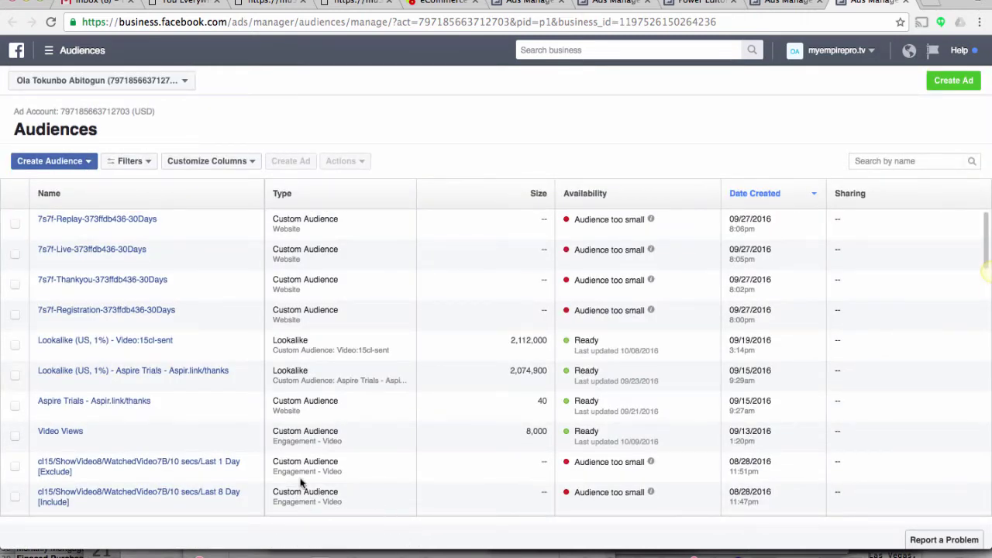
Step: Look through the audience list and search it by name for 15cl-sent
scroll(303, 482, "down", 3)
scroll(302, 482, "down", 10)
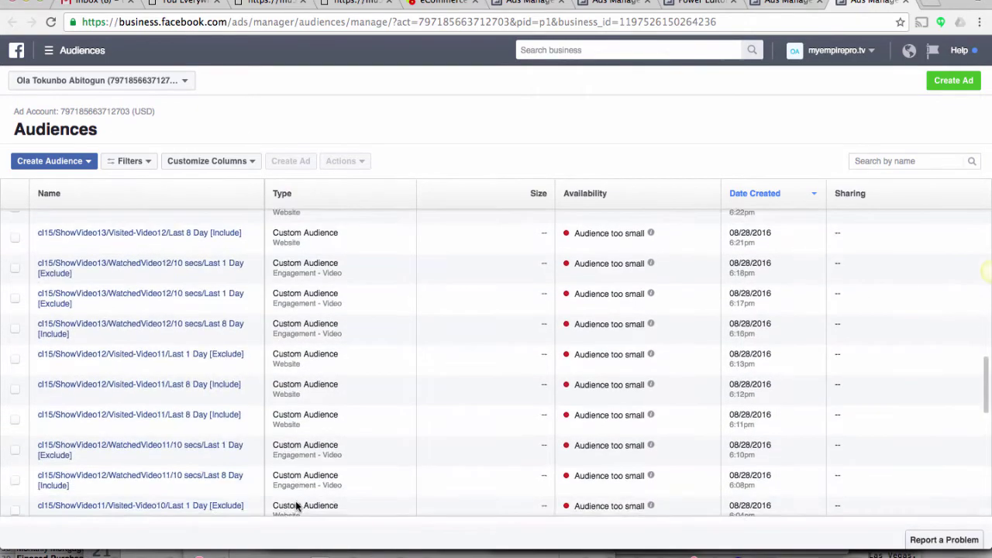
scroll(295, 500, "up", 10)
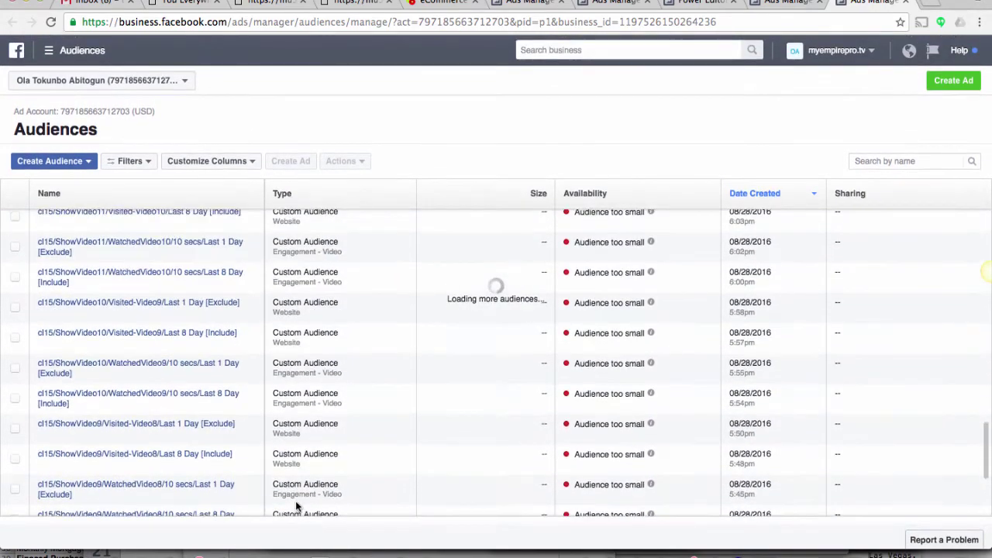
scroll(295, 501, "up", 6)
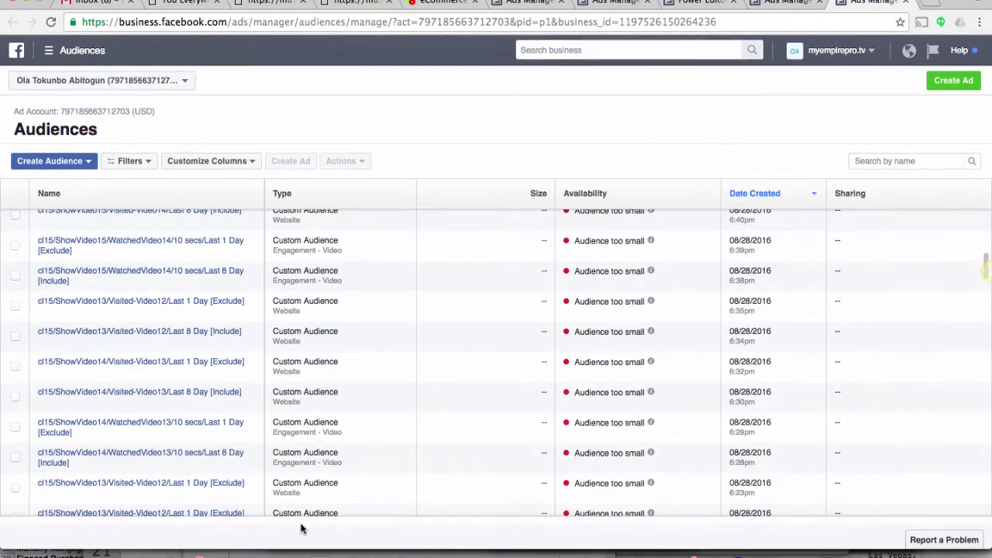
scroll(366, 362, "up", 10)
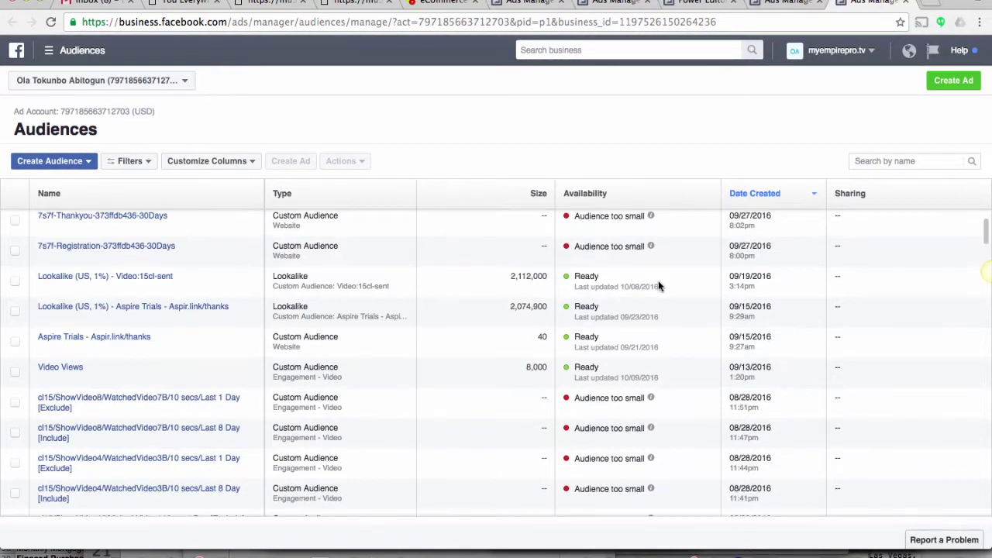
mouse_move(161, 282)
left_click(907, 159)
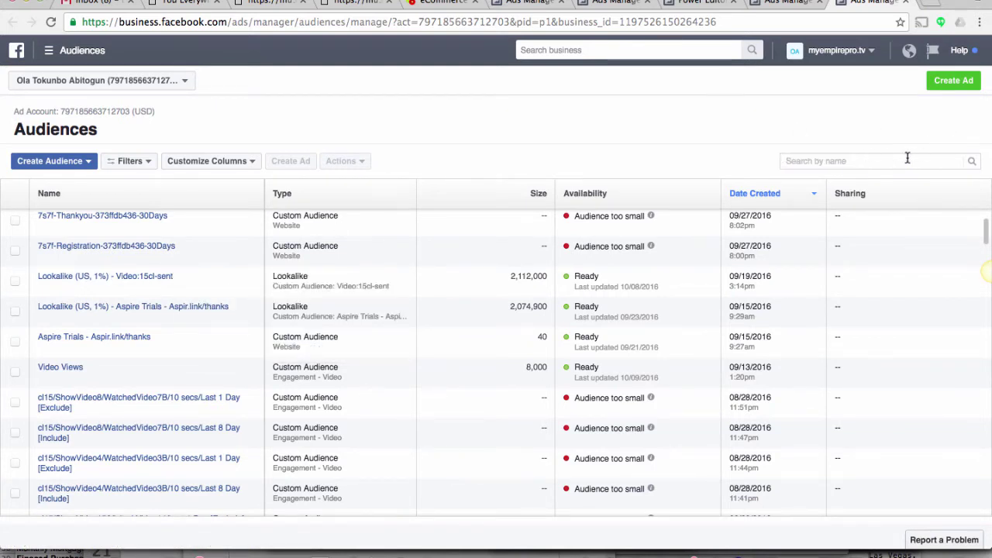
type("15cl-sent")
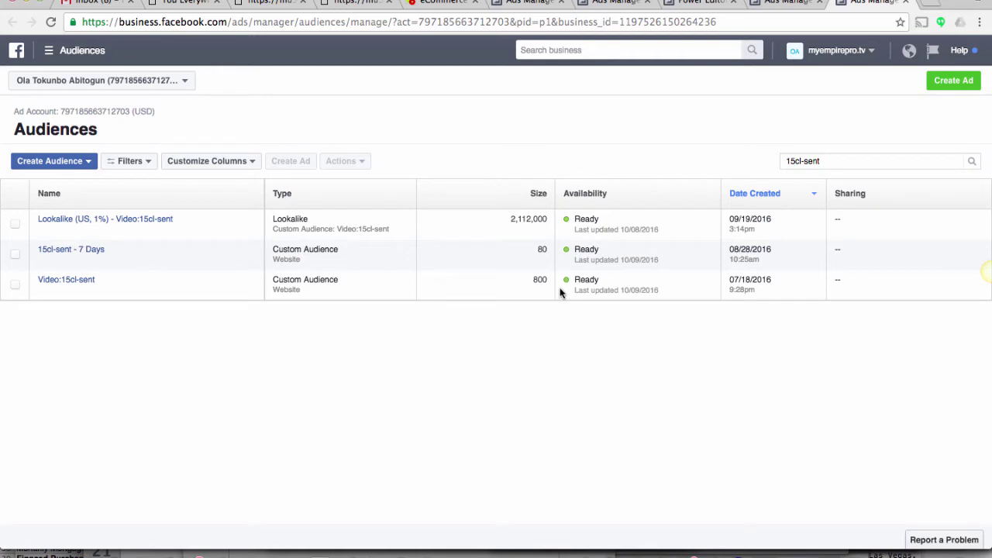
Step: Check the lookalike's details again, then compare the sizes of the Video:15cl-sent custom audience and its lookalike
left_click(788, 8)
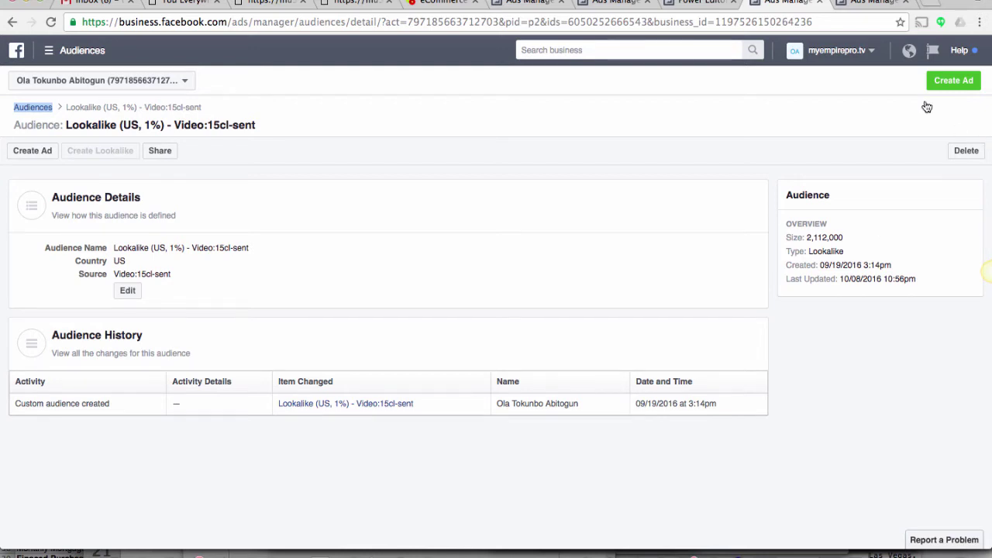
left_click(867, 6)
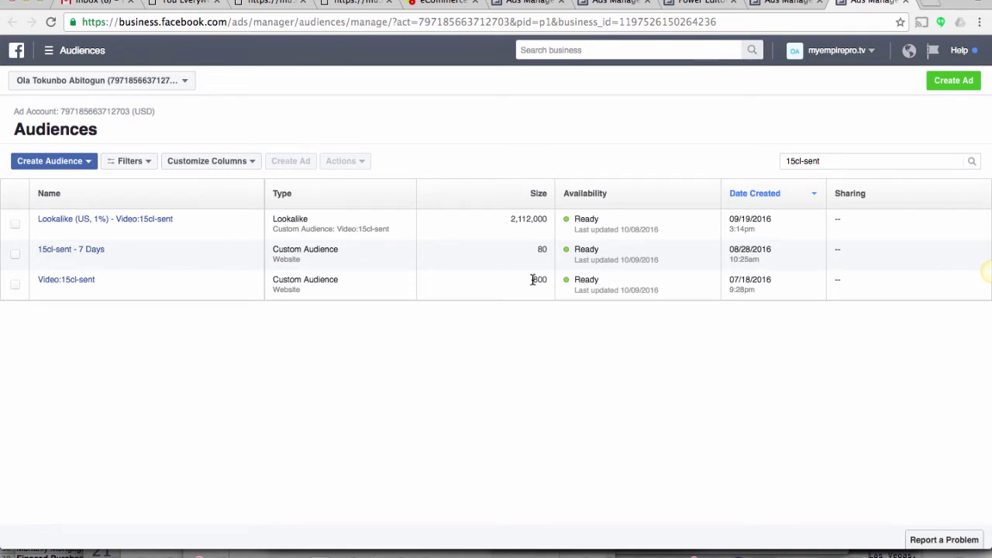
left_click_drag(532, 280, 552, 279)
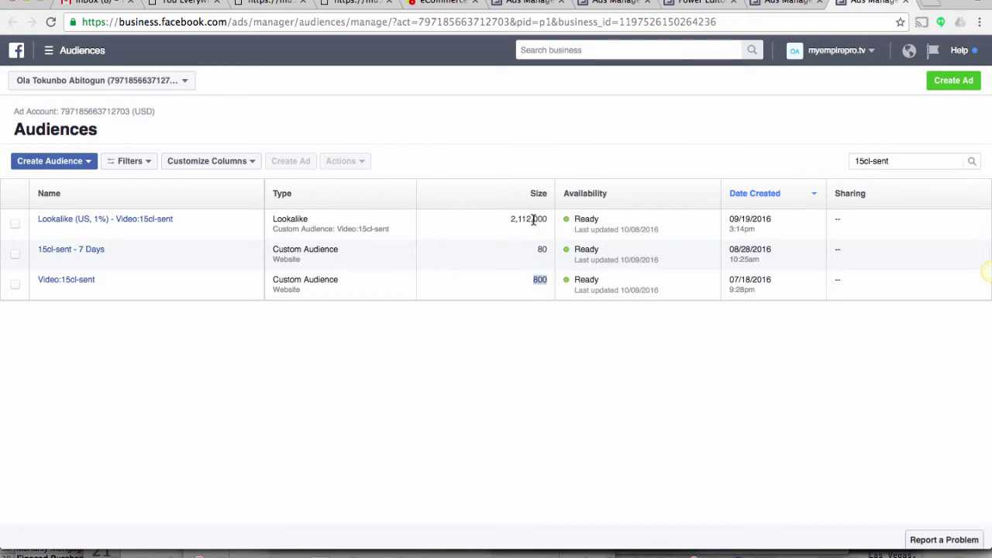
left_click_drag(509, 218, 540, 217)
left_click_drag(541, 217, 607, 222)
Step: Search Google in a new browser tab for "does lookalike audiences optimize"
left_click(930, 4)
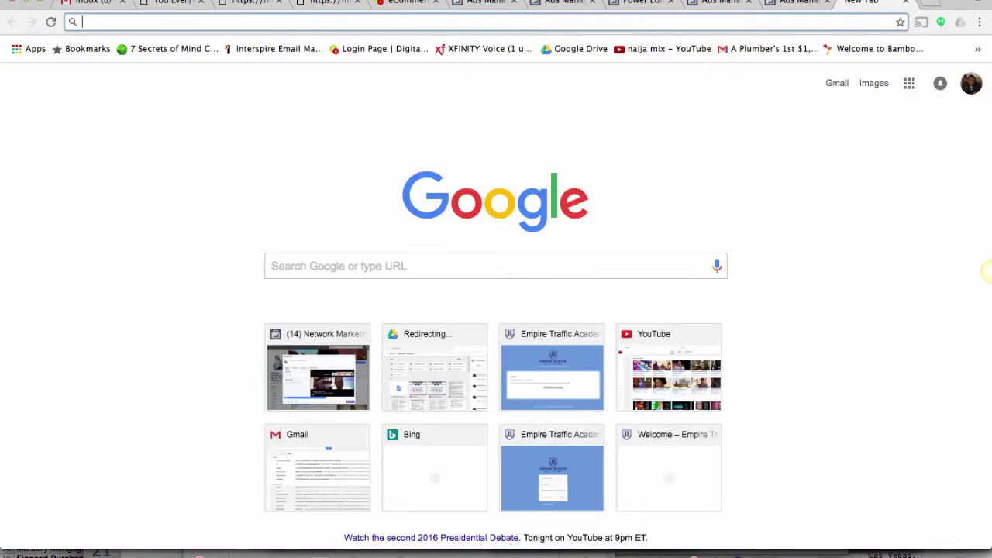
type("does")
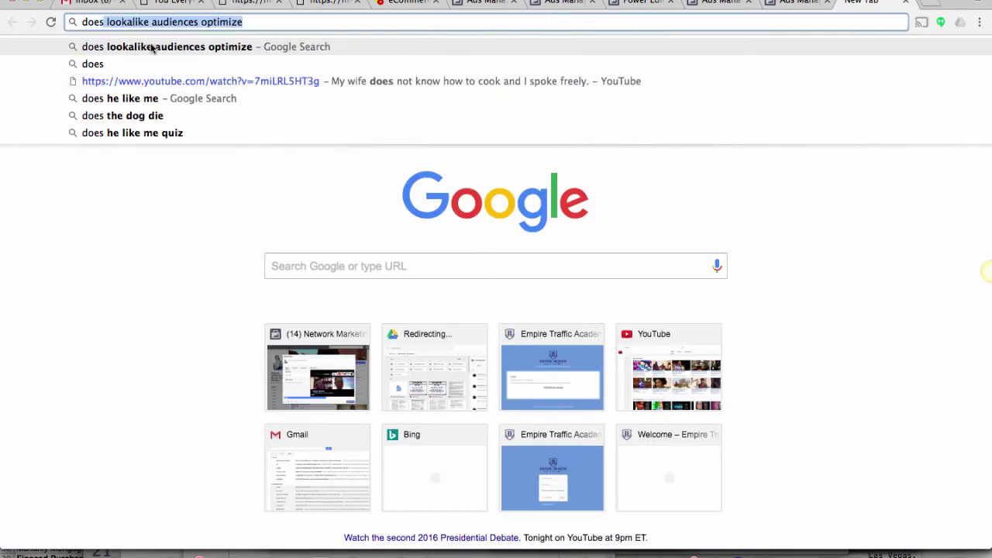
left_click(238, 50)
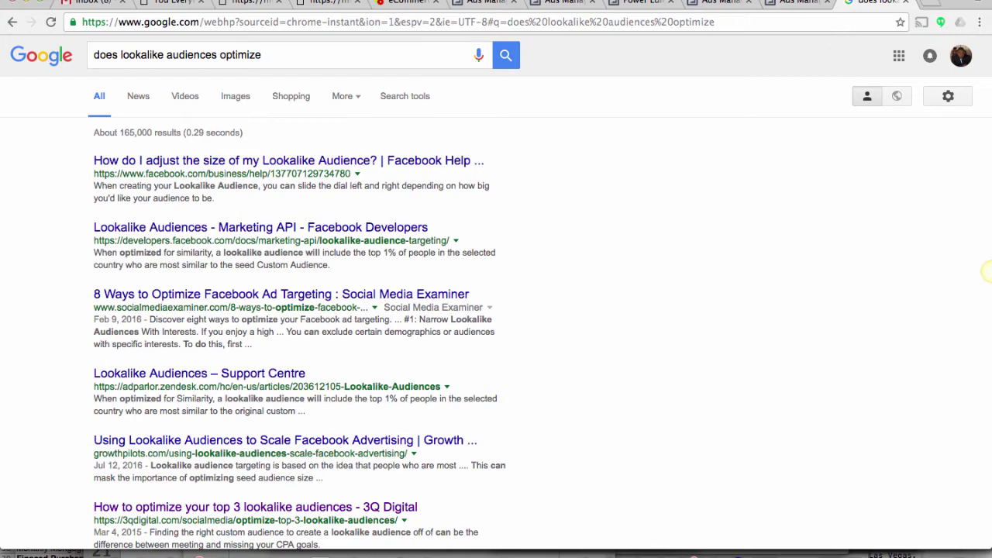
Step: Return to the Audiences list and check the lookalike's last-updated and creation dates against the current date
left_click(791, 2)
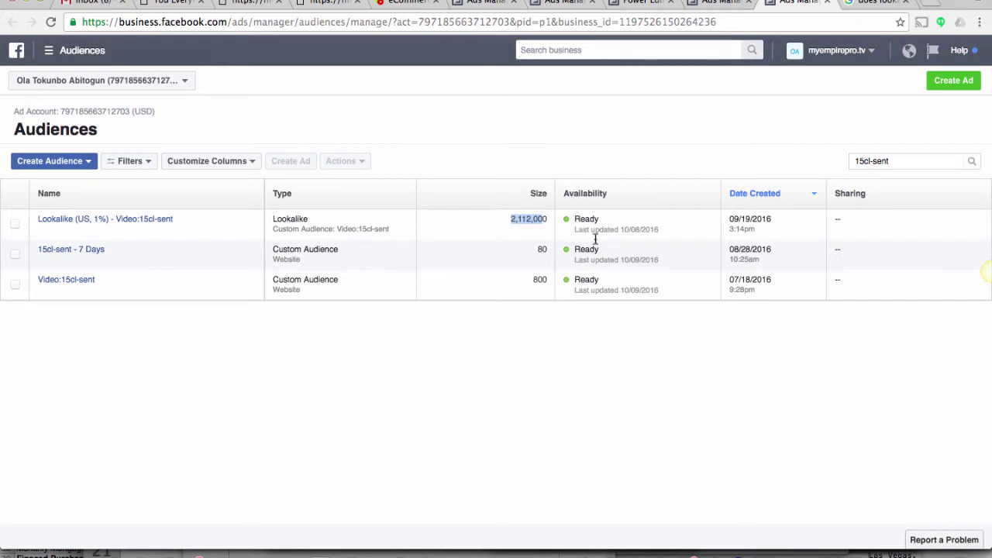
key("super+equal")
key("super+equal")
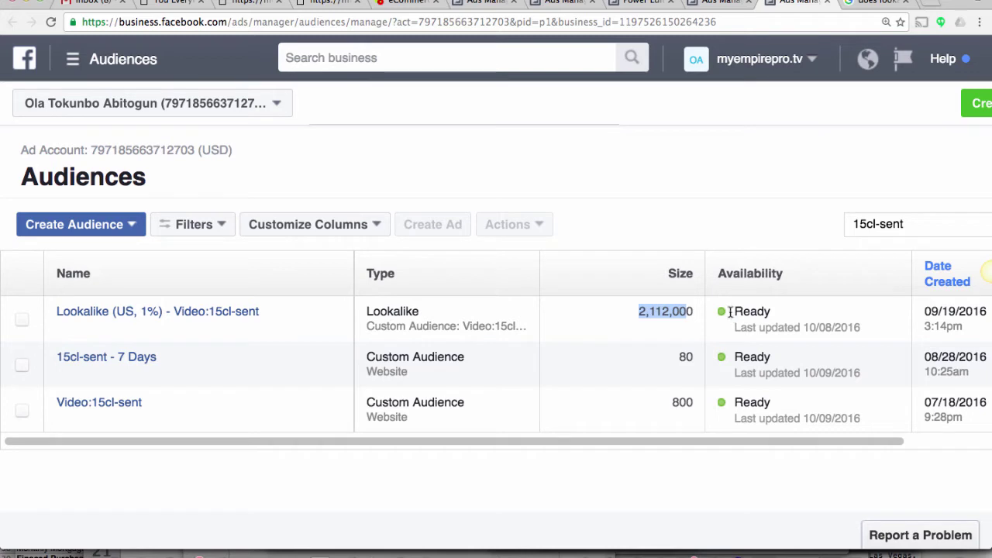
left_click_drag(862, 328, 732, 326)
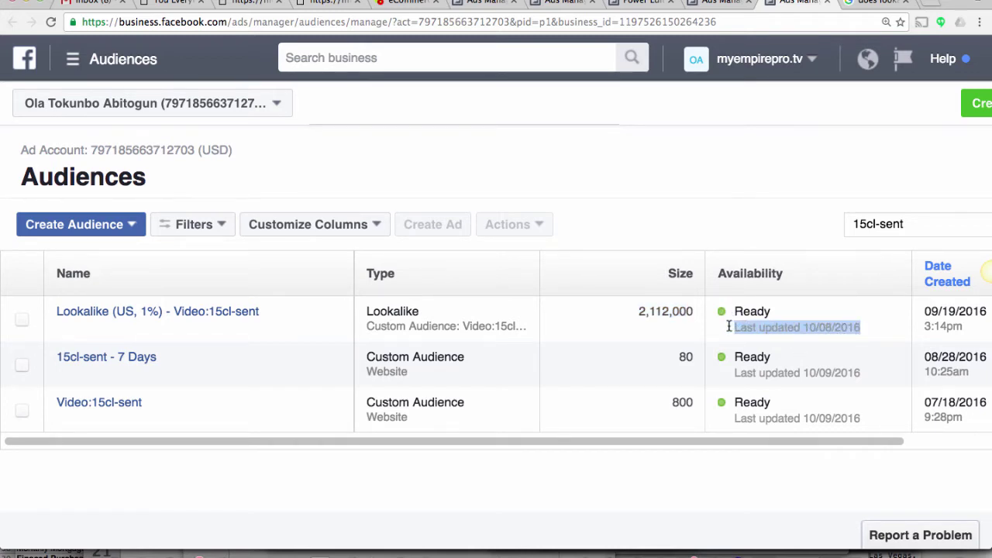
left_click(806, 1)
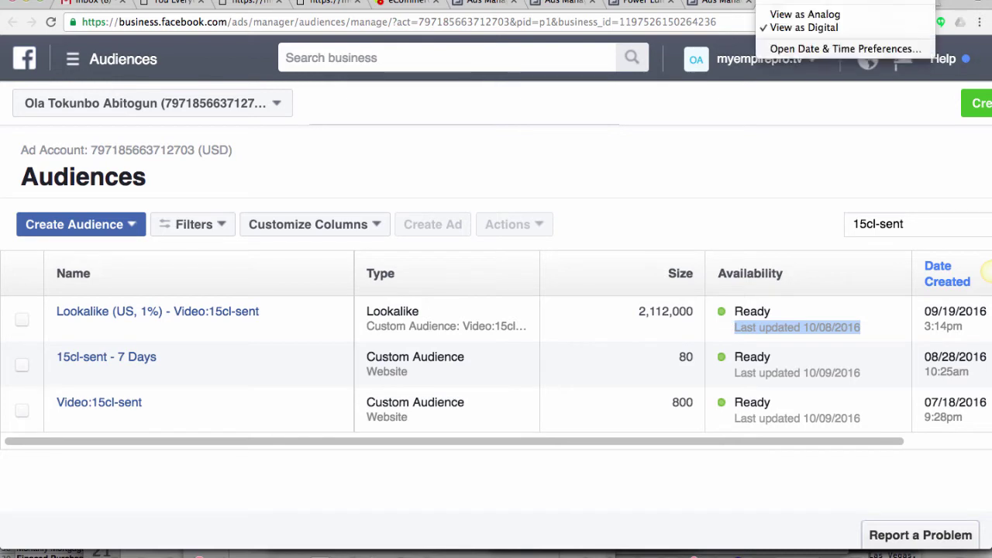
left_click(780, 448)
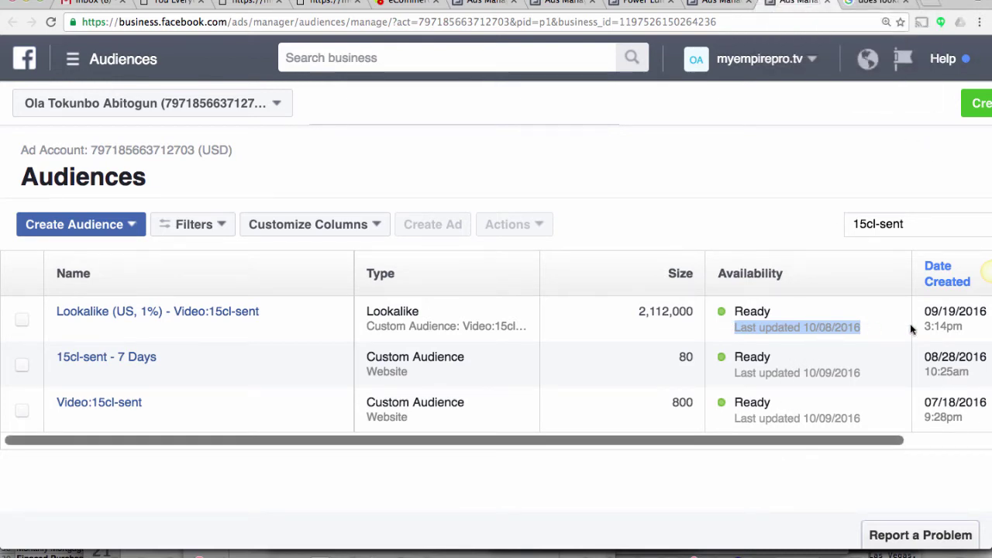
scroll(911, 329, "right", 3)
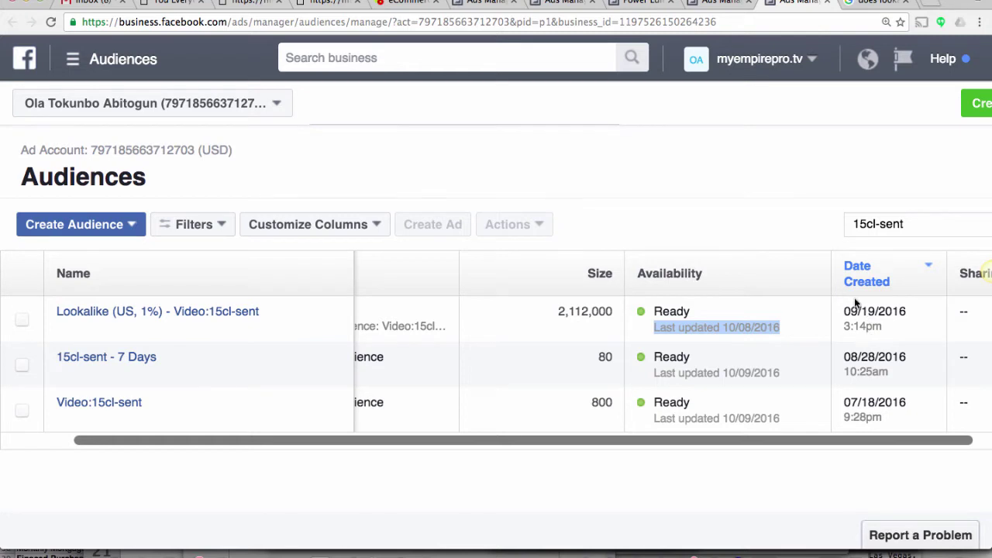
left_click(768, 182)
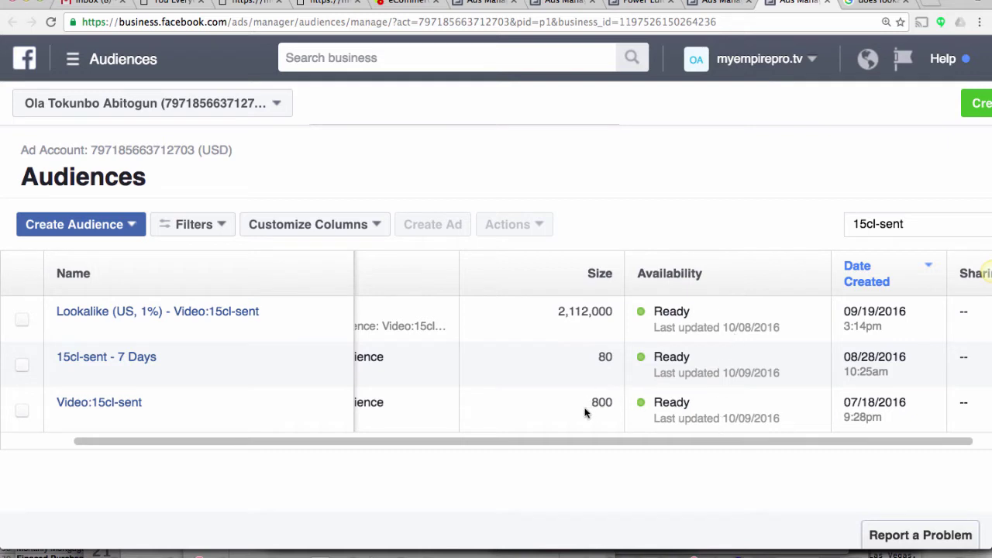
Step: Review the size of the Video:15cl-sent source audience against the size of the US lookalike built from it
left_click_drag(582, 403, 622, 401)
left_click_drag(552, 313, 621, 311)
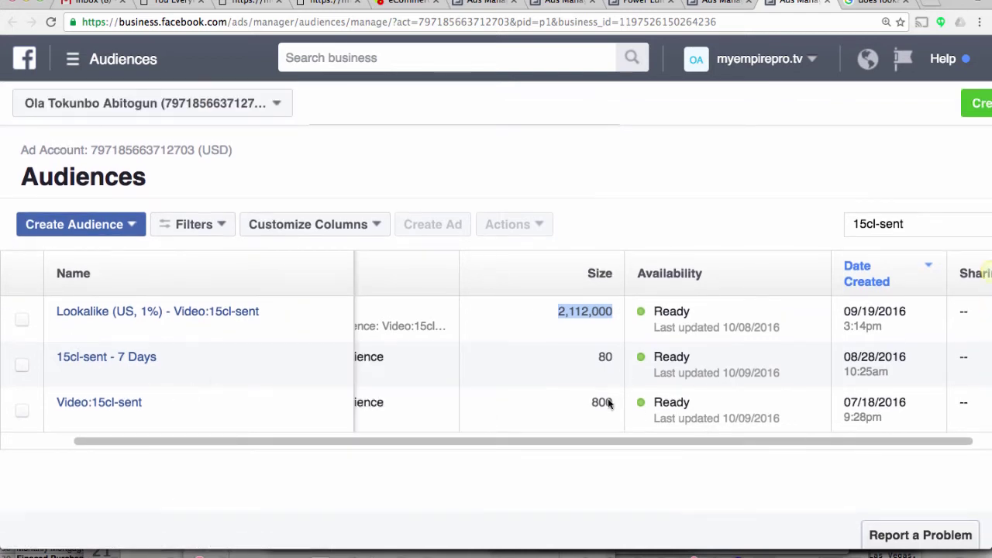
left_click(557, 312)
left_click_drag(556, 312, 620, 316)
key("ctrl+0")
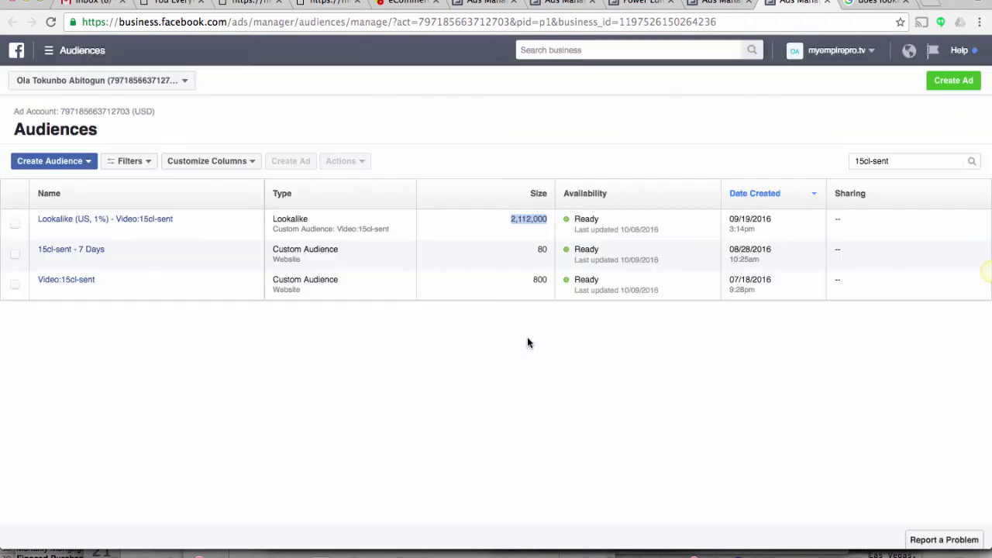
left_click(726, 93)
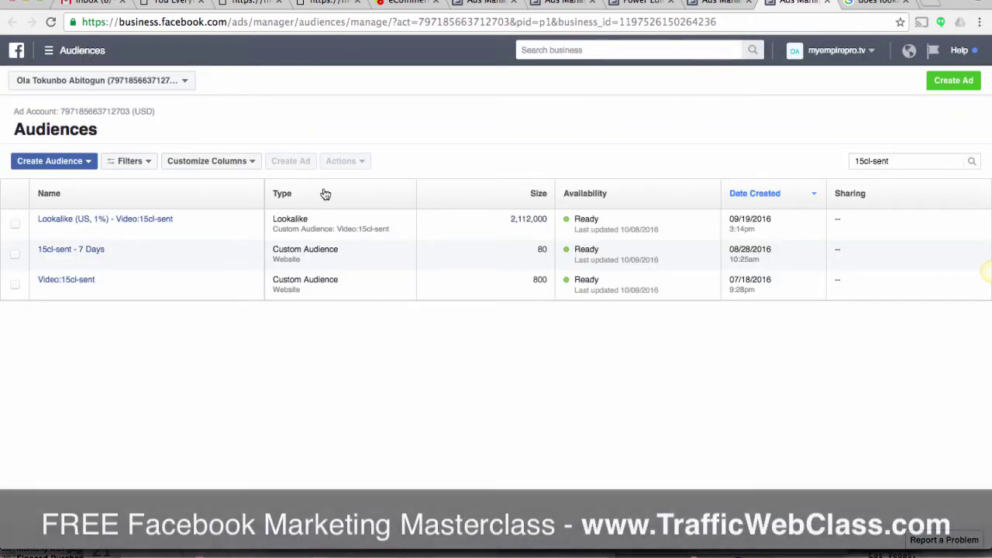
Step: Switch to Power Editor and duplicate the Level 1-FB-Leads-MikeDillard-Video ad set once within the same campaign
left_click(714, 5)
left_click(638, 4)
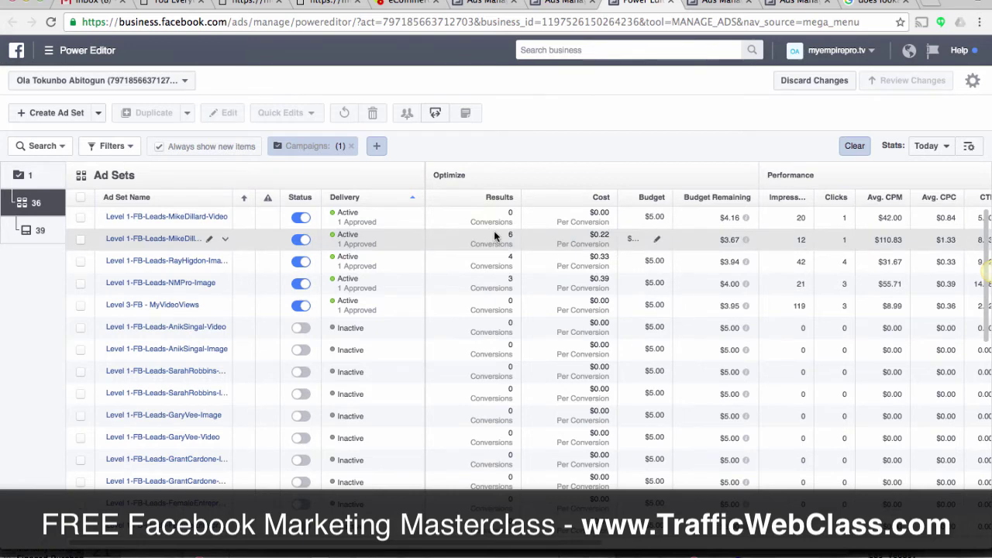
left_click(79, 219)
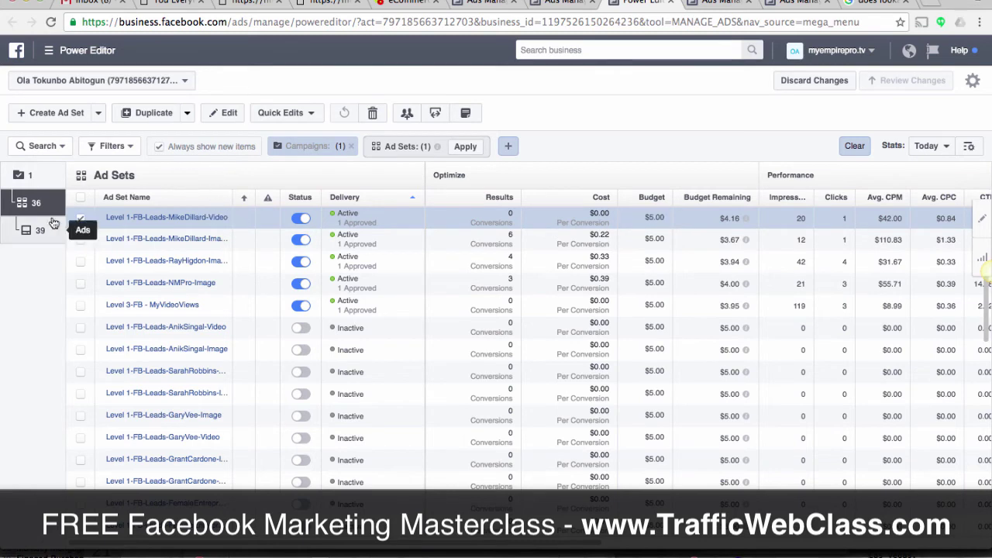
left_click(161, 117)
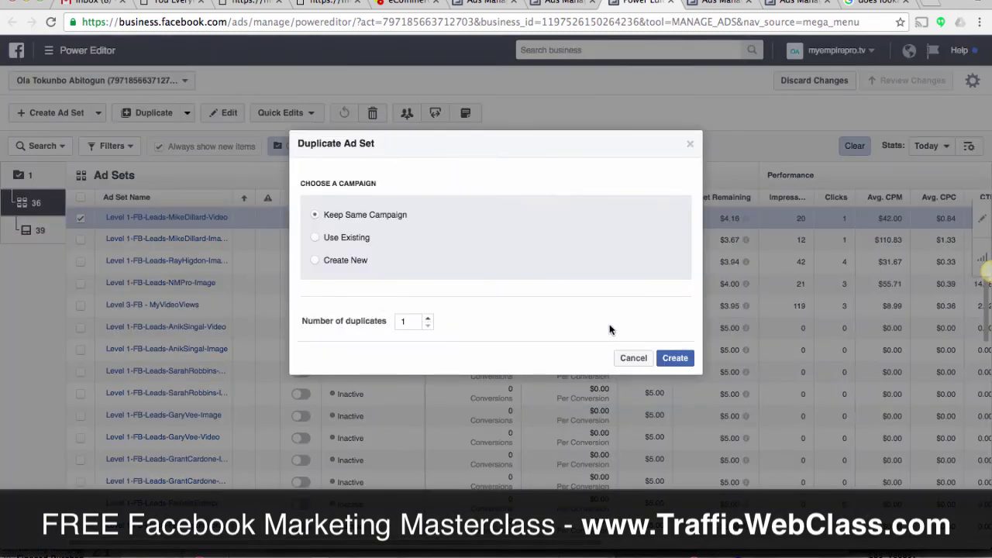
left_click(686, 359)
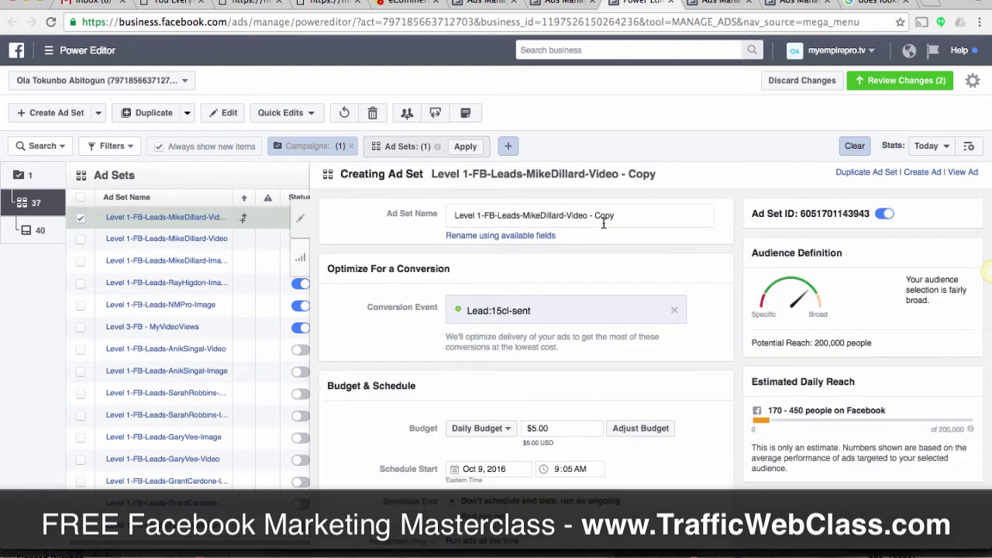
Step: Rename the duplicated ad set as Level 1-FB-Leads-LA1%15cl-sent-Video
left_click_drag(587, 214, 642, 215)
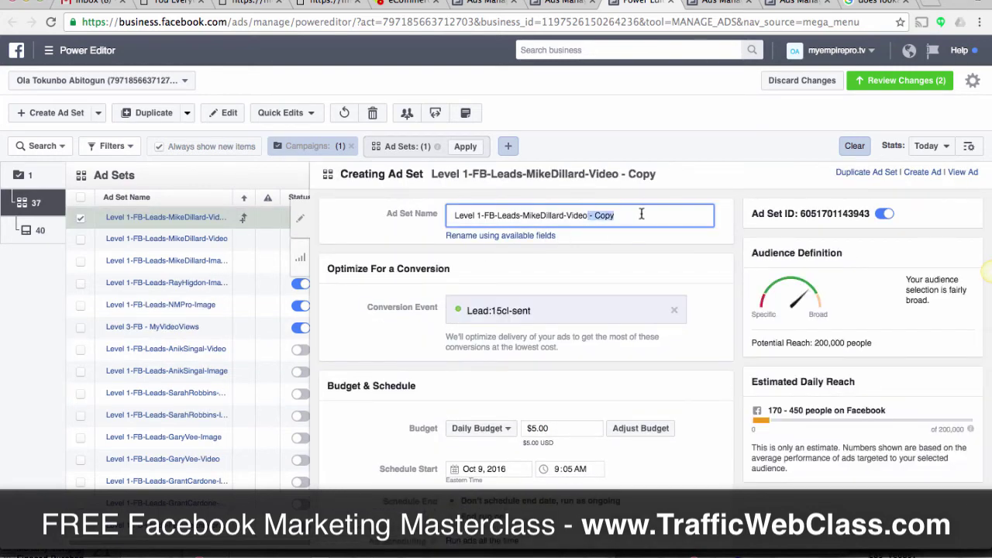
key("BackSpace")
left_click_drag(523, 217, 564, 218)
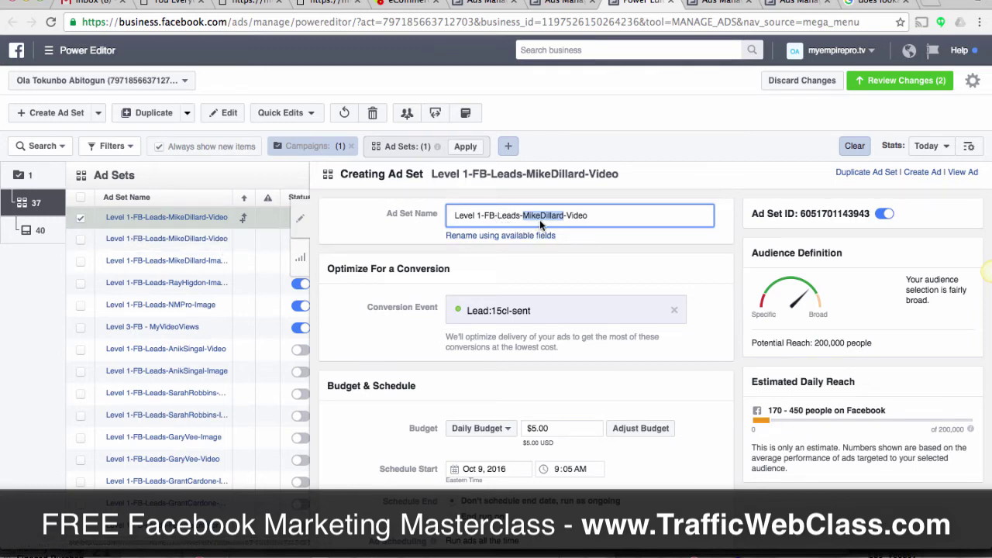
type("LA")
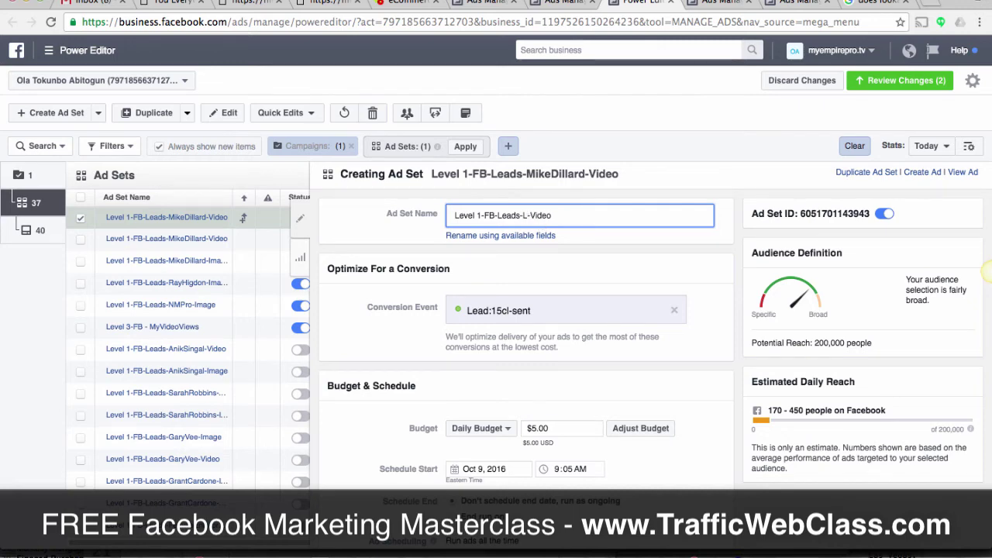
type("1%")
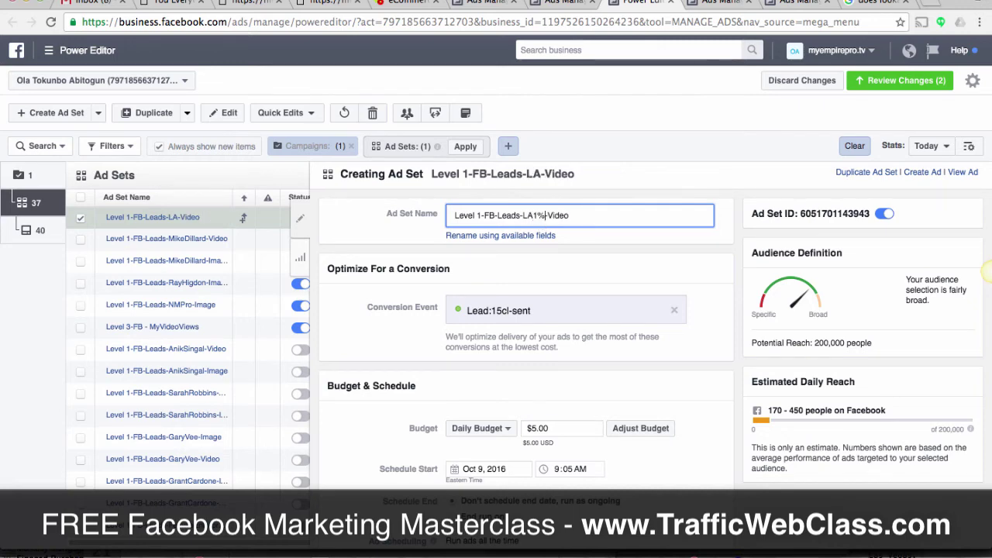
left_click(546, 215)
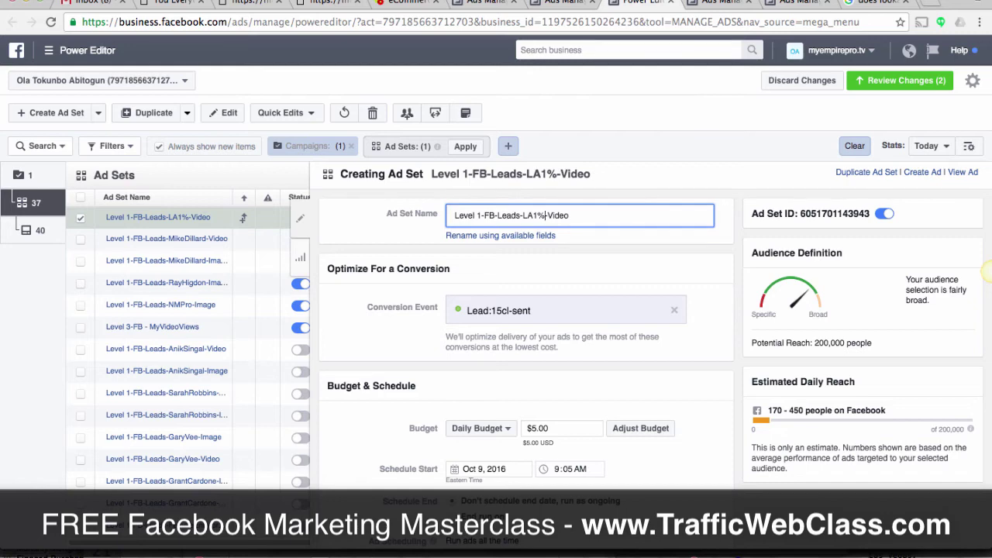
type("15c")
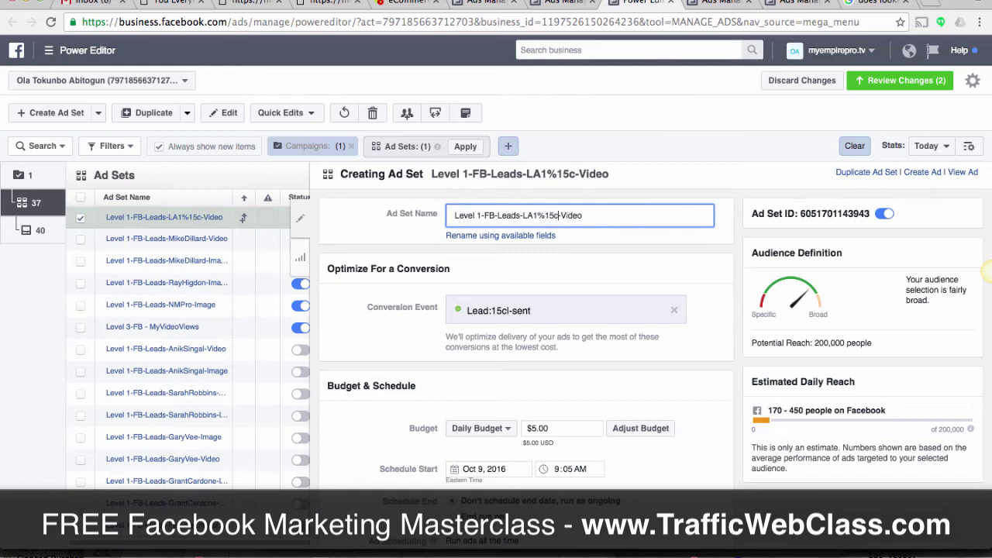
type("l-sent")
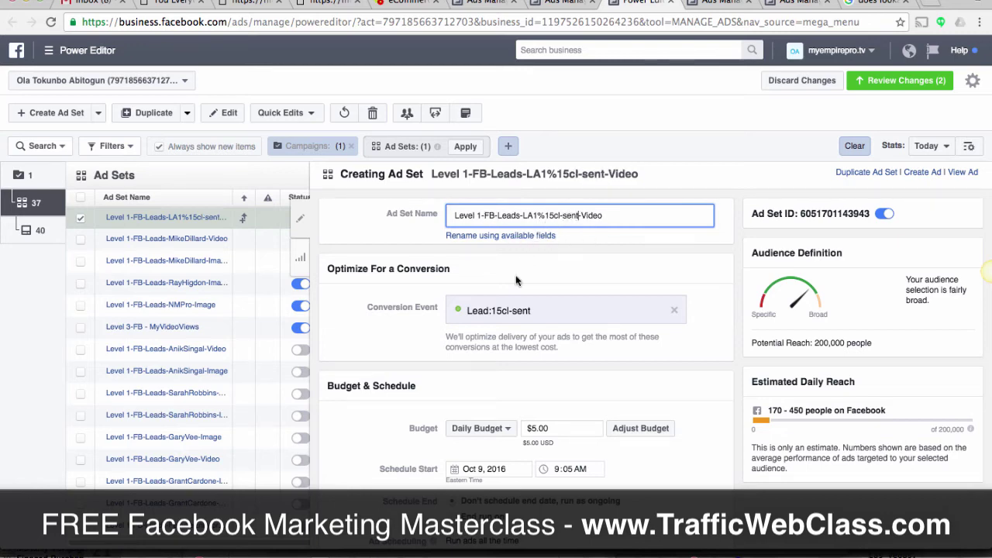
Step: Remove the Mike Dillard interest from the ad set's detailed targeting
scroll(471, 406, "down", 5)
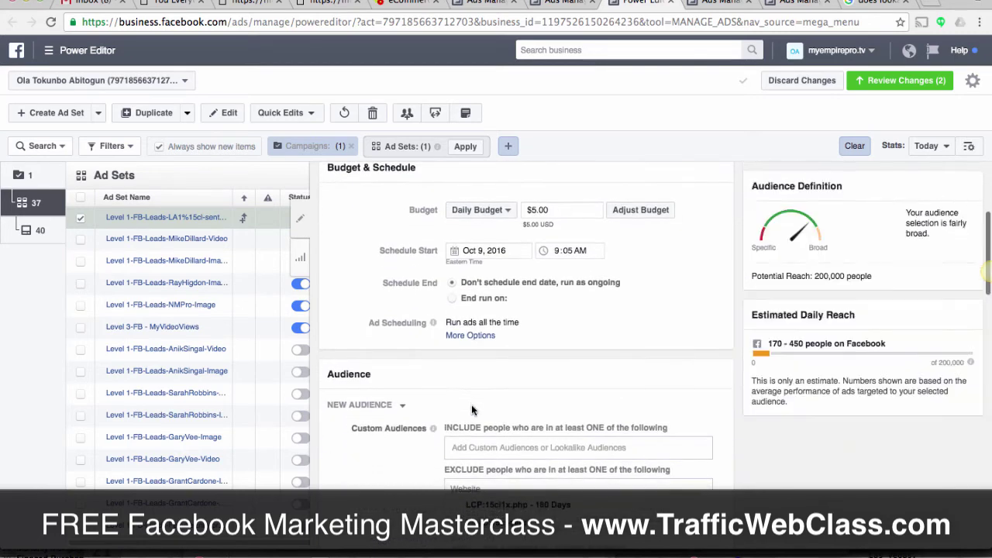
scroll(491, 311, "down", 10)
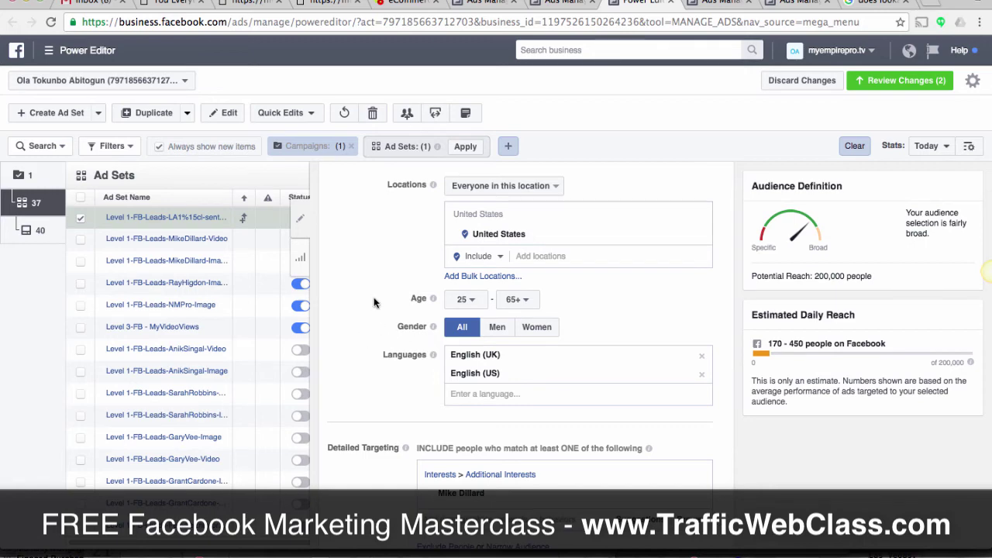
scroll(378, 341, "down", 3)
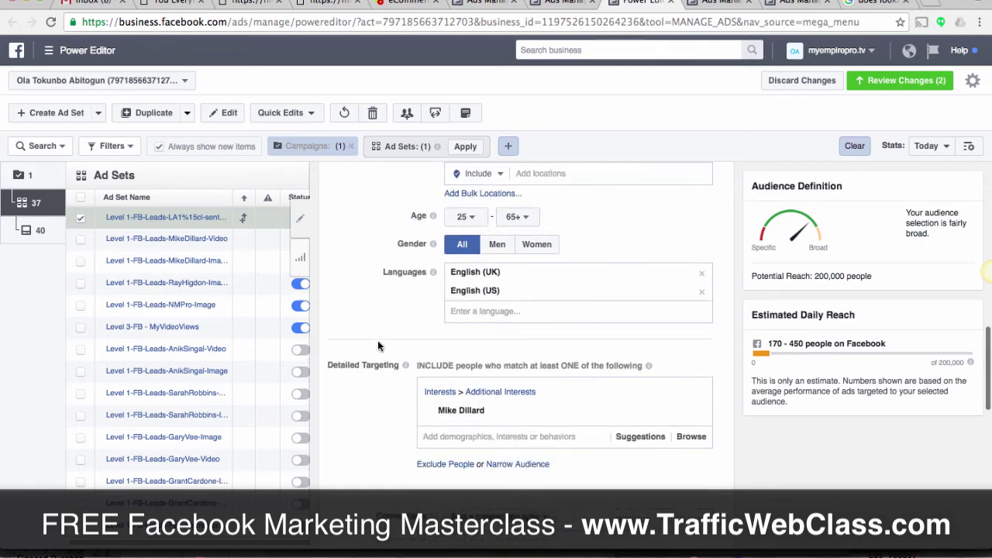
mouse_move(701, 410)
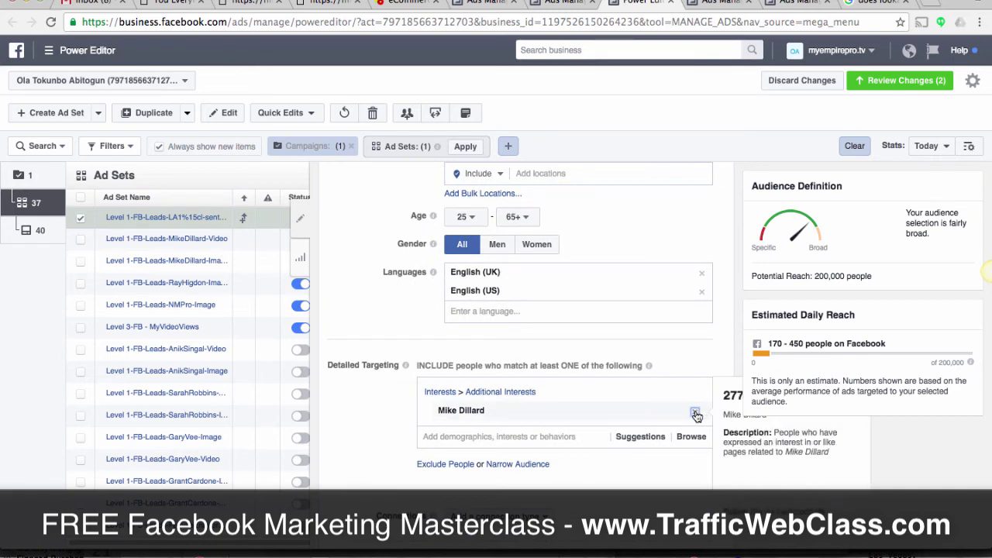
key("BackSpace")
scroll(402, 388, "down", 4)
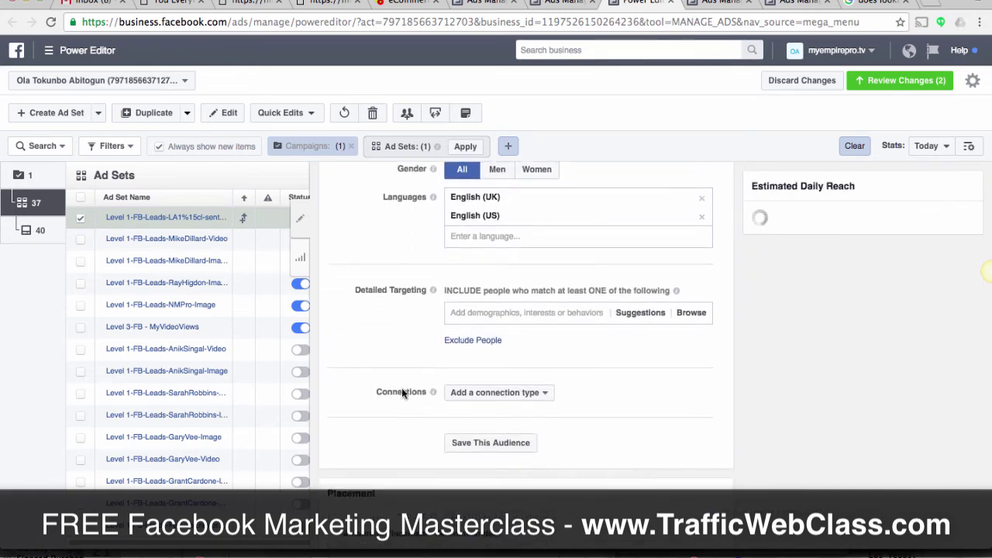
Step: Include the Lookalike (US, 1%) - Video:15cl-sent audience in the ad set's custom audiences
scroll(402, 393, "up", 8)
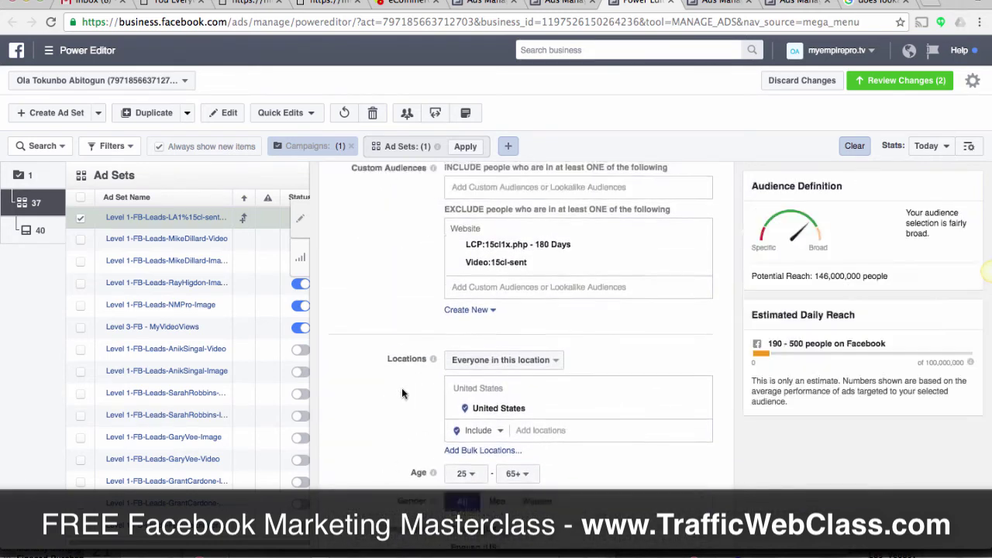
left_click(510, 295)
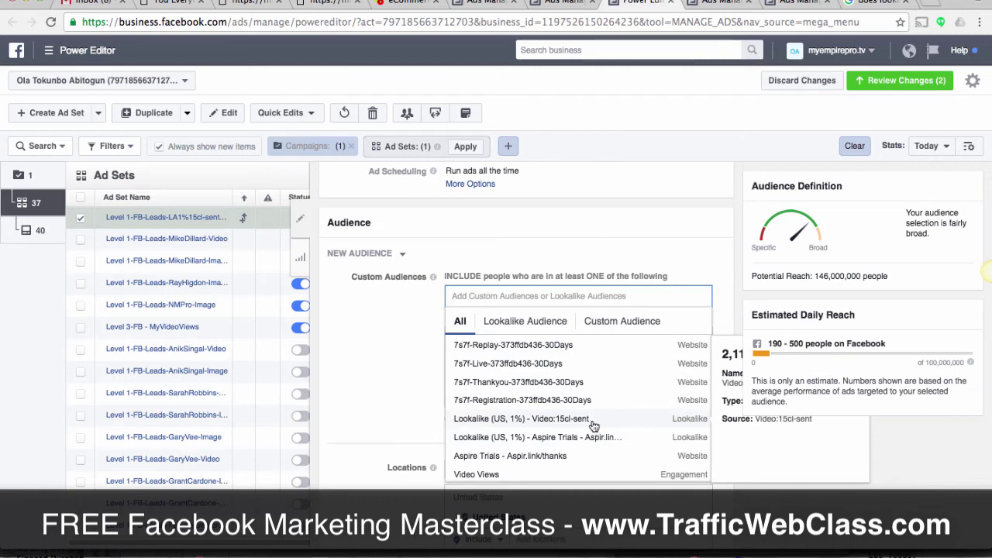
scroll(677, 427, "down", 2)
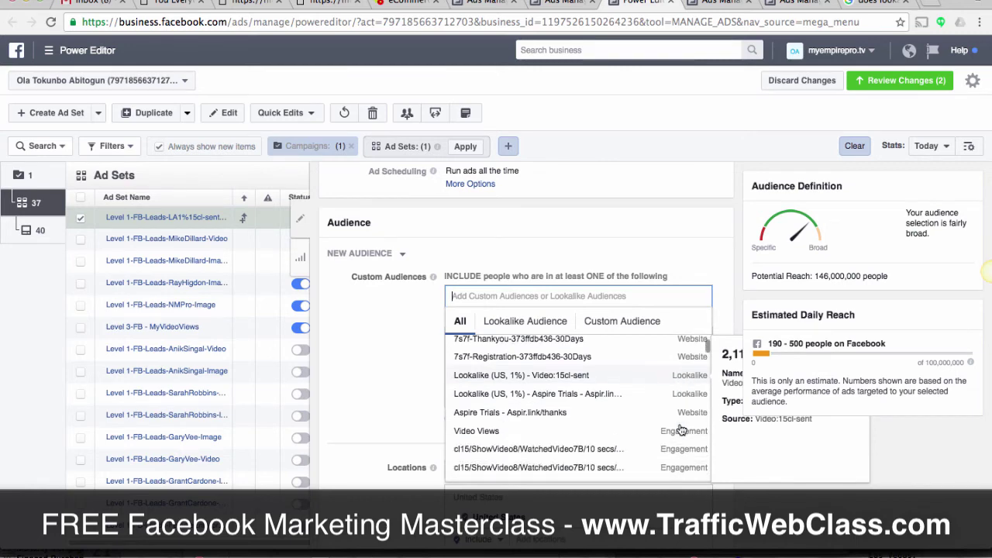
scroll(687, 428, "up", 2)
scroll(813, 465, "down", 1)
scroll(918, 491, "up", 3)
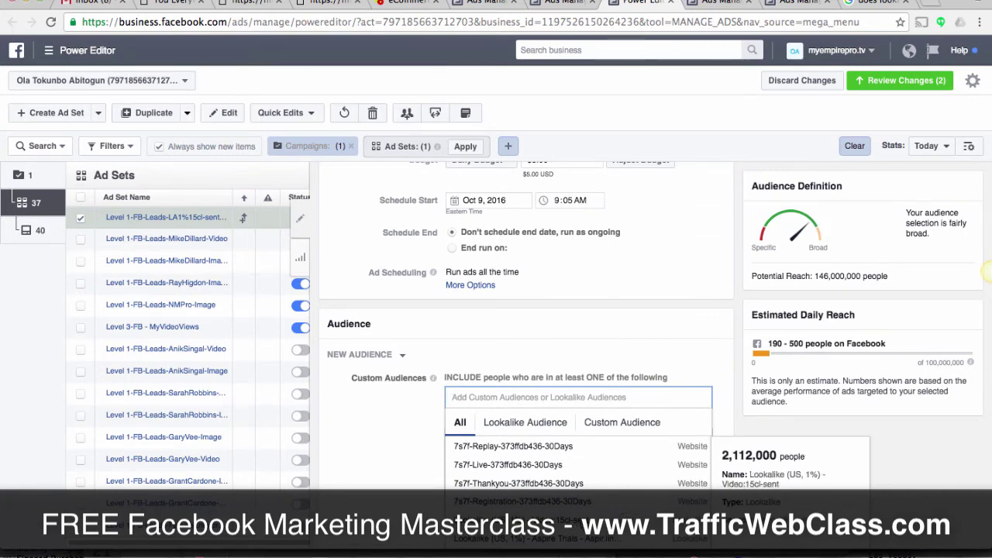
key("Return")
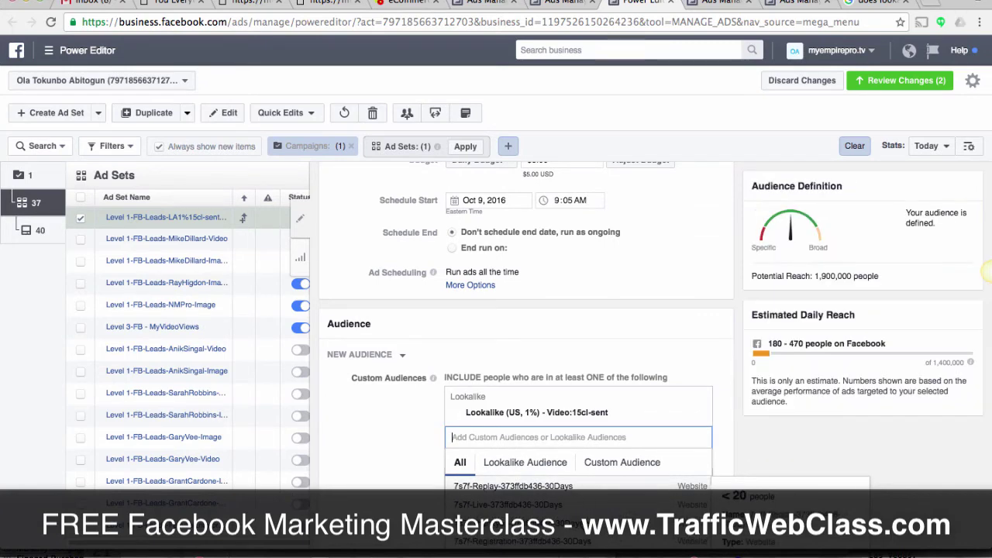
left_click(347, 465)
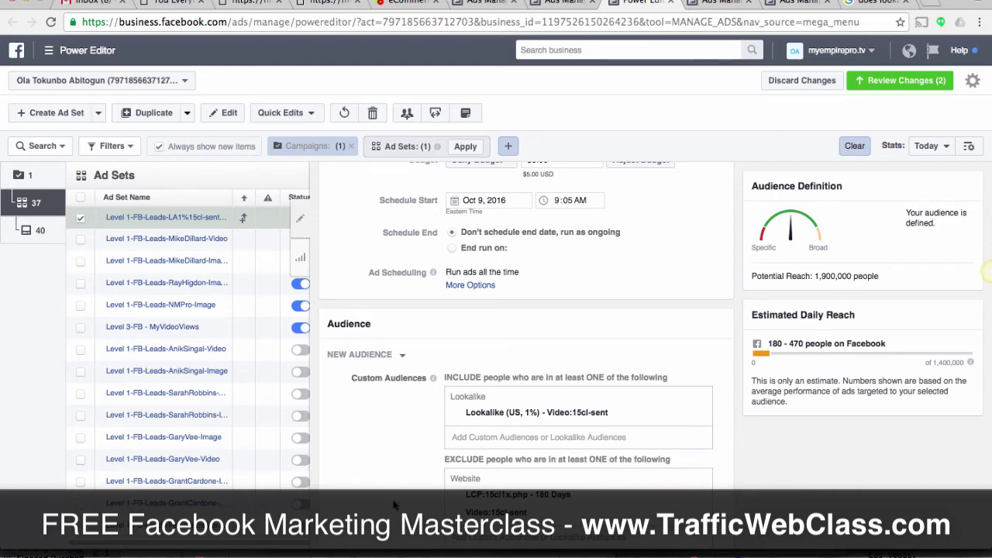
Step: Shorten the ad set name to Level 1-FB-LA1%15cl-sent-Video and copy its FB-LA1%15cl-sent-Video part
scroll(394, 502, "down", 2)
scroll(394, 504, "down", 10)
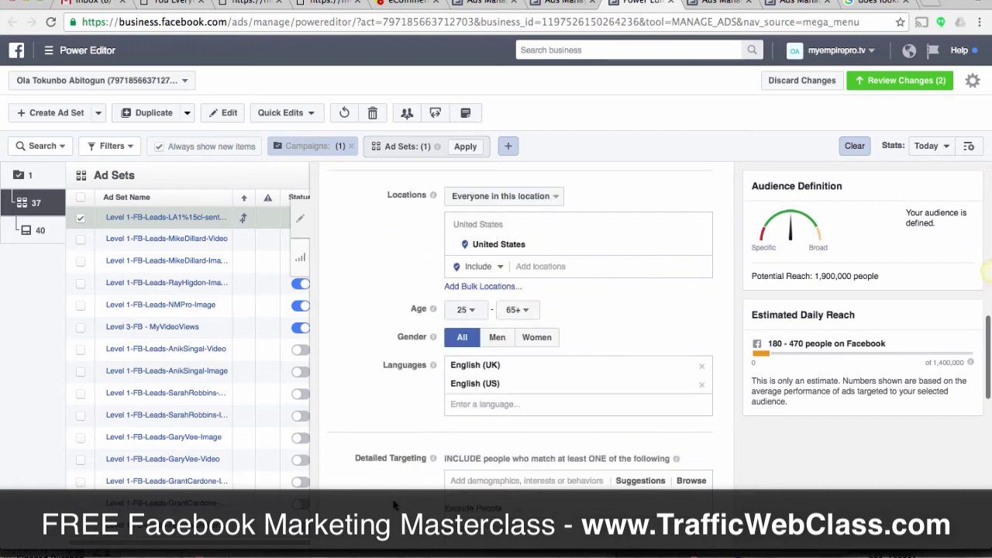
scroll(394, 504, "up", 15)
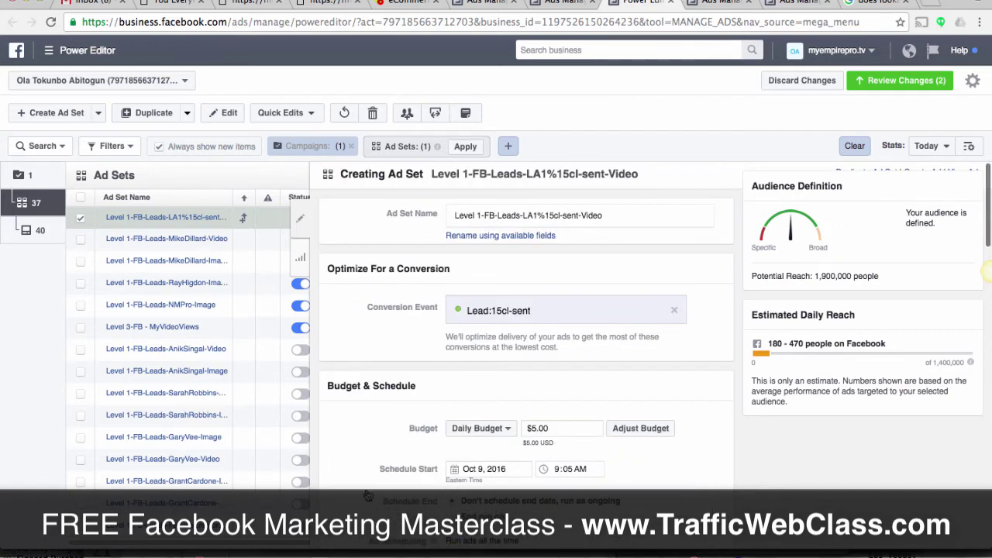
left_click(523, 215)
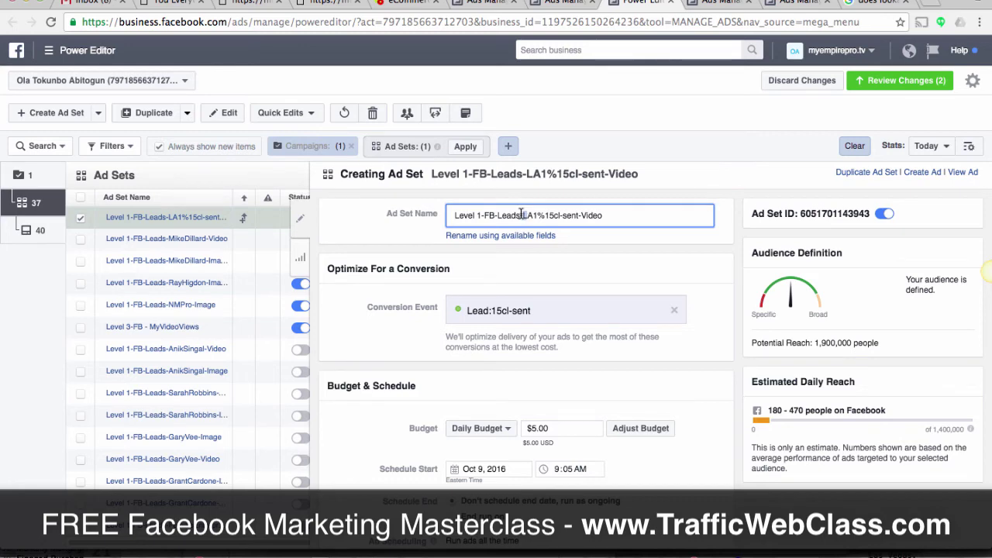
left_click_drag(521, 215, 500, 214)
key("BackSpace")
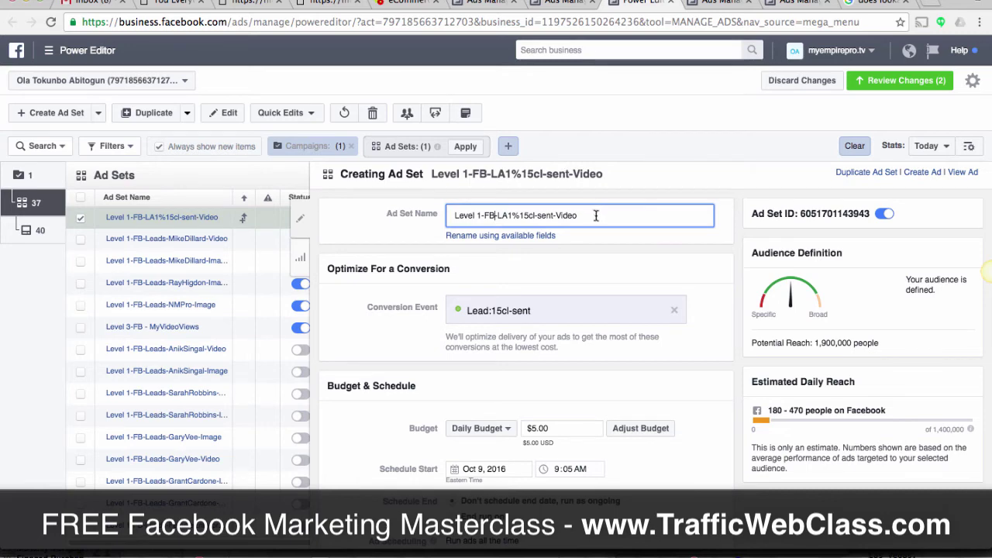
left_click_drag(581, 216, 484, 216)
key("super+c")
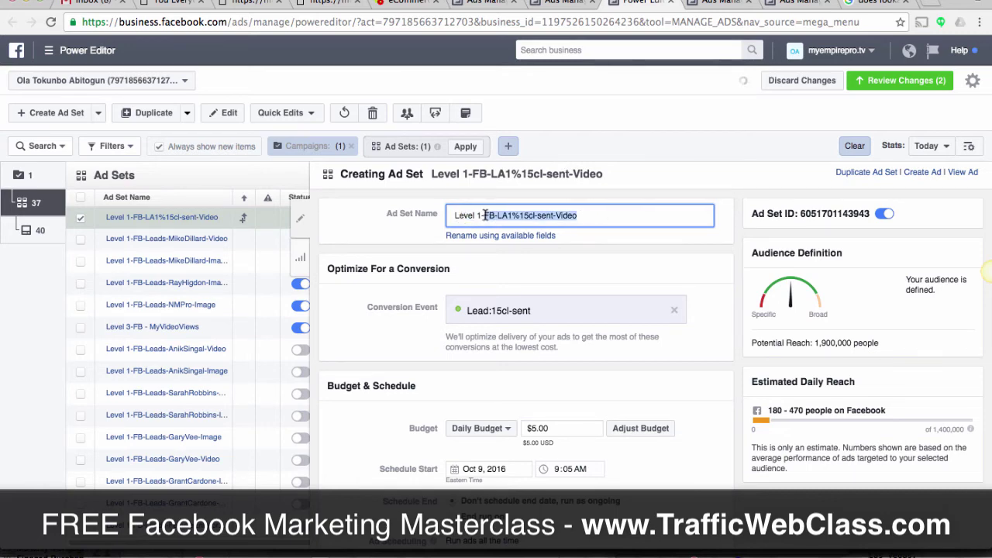
Step: Show the campaign's ads and rename the draft ad as FB-FB-LA1%15cl-sent-Video, using the copied text after the FB- prefix
left_click(81, 218)
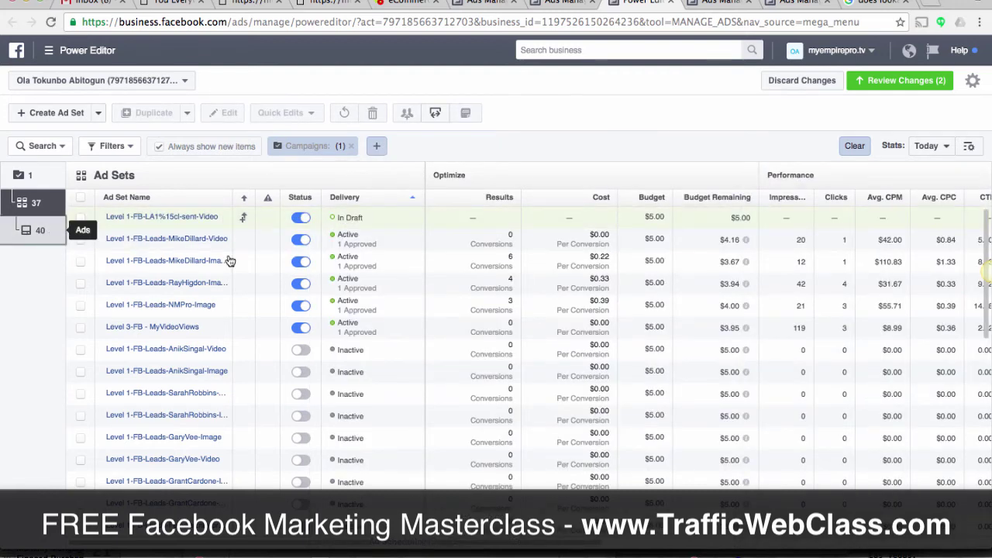
left_click(47, 232)
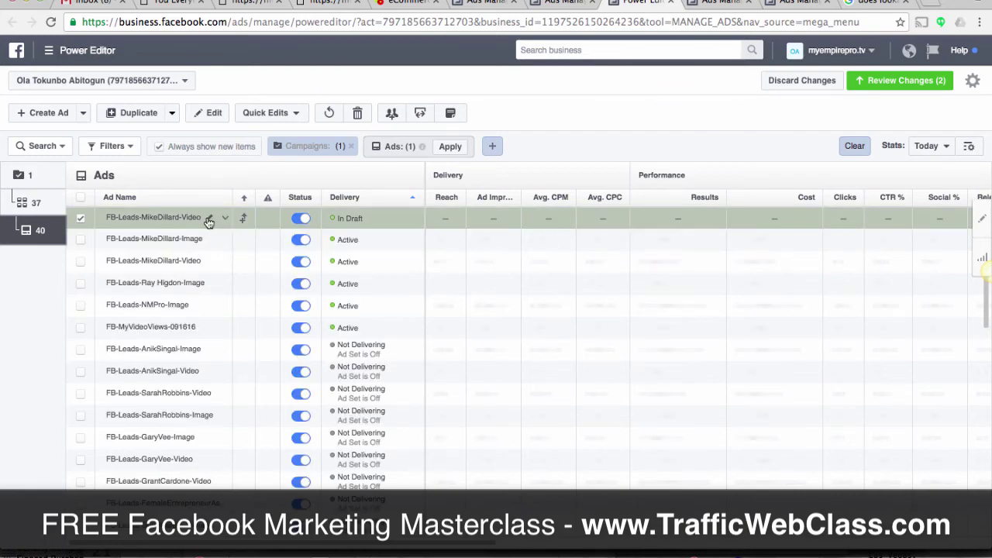
left_click(208, 219)
left_click(161, 218)
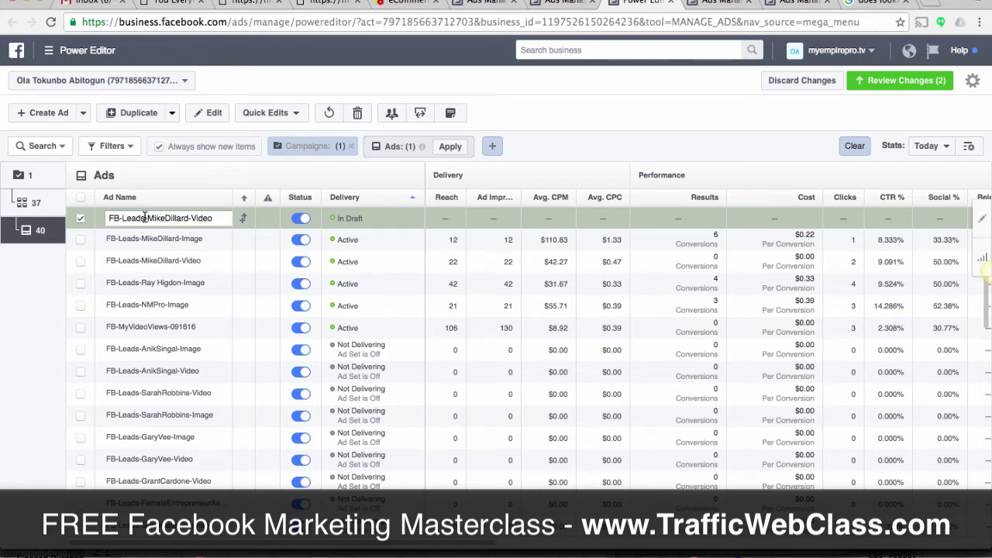
left_click_drag(123, 218, 257, 221)
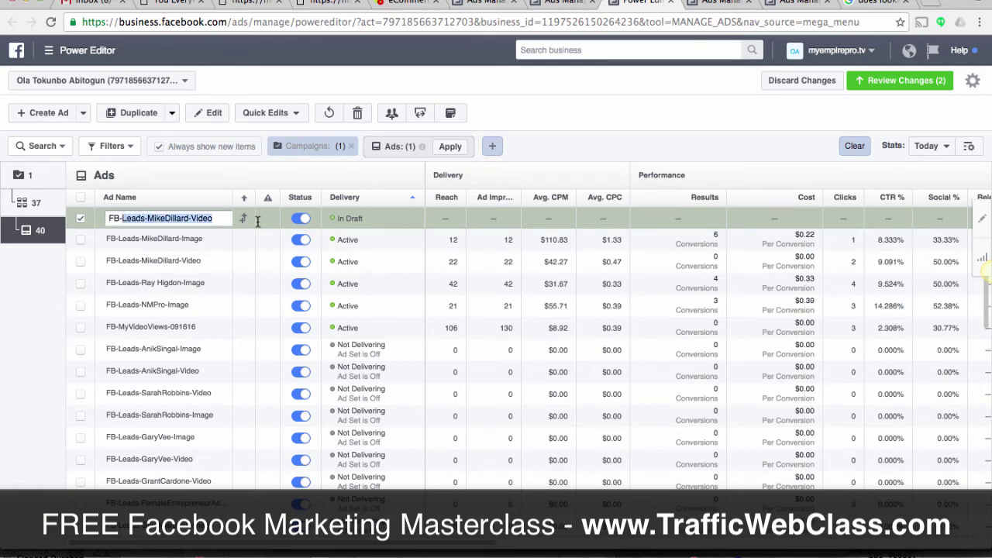
key("super+v")
key("Return")
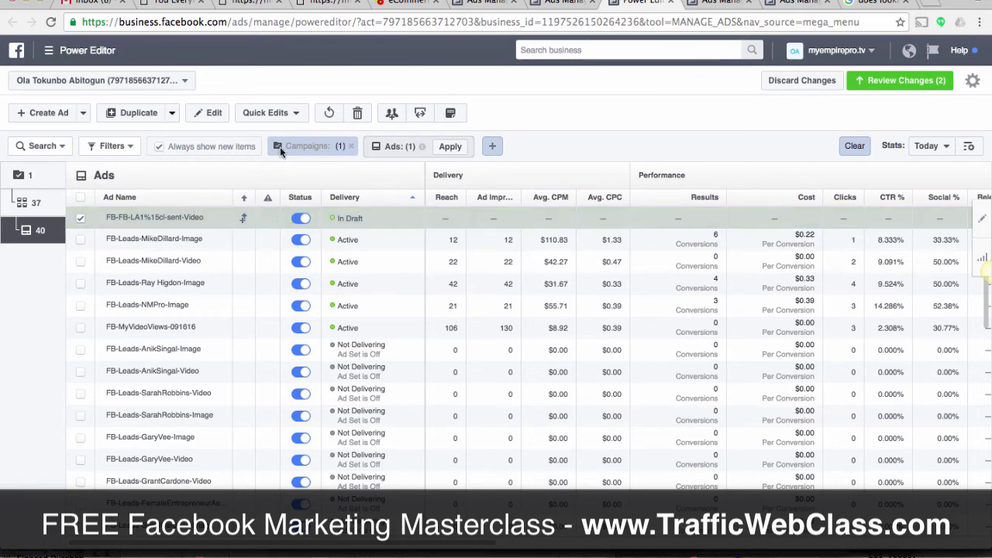
Step: Open the draft ad for editing and set its URL parameters to t=mPRO_FB-LA1%15cl-sent-Video
left_click(221, 116)
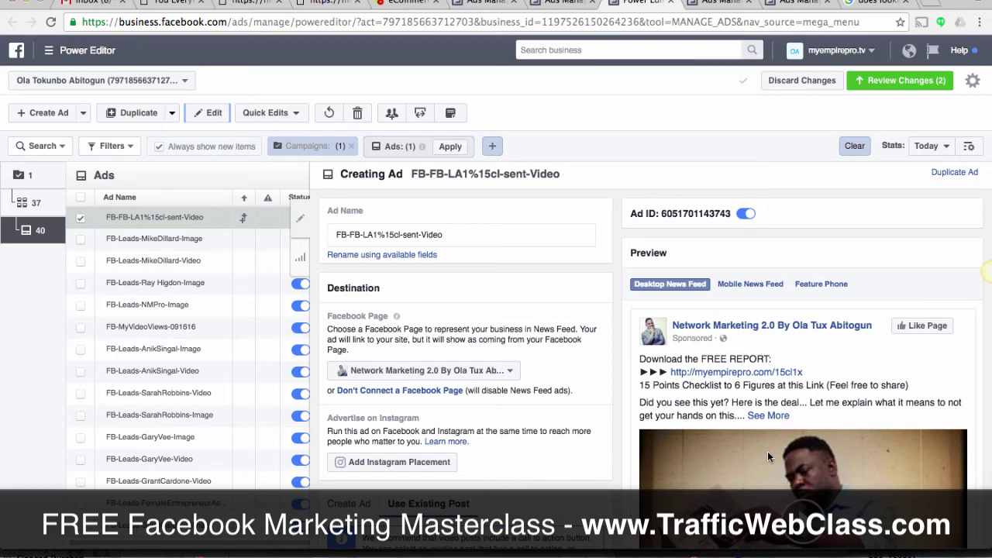
scroll(408, 432, "down", 3)
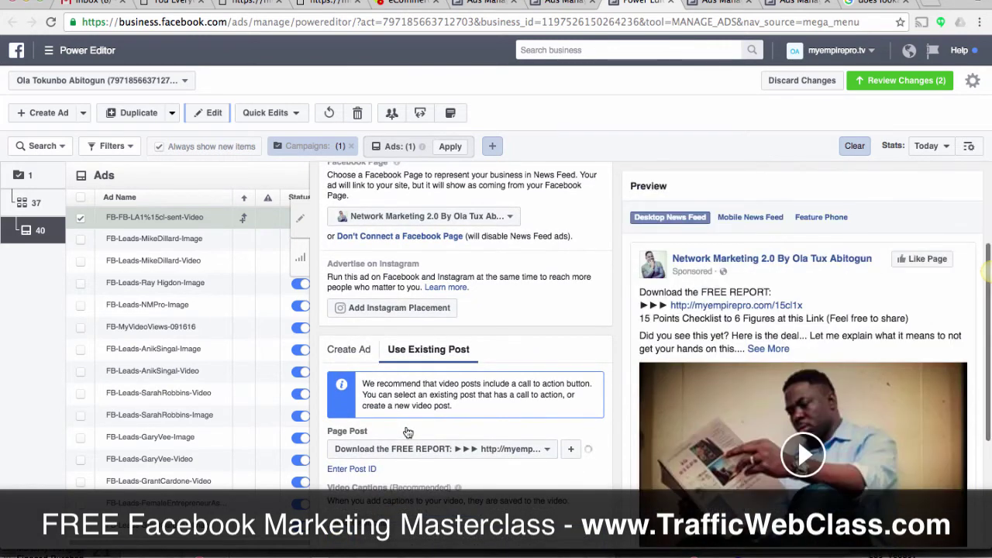
scroll(408, 431, "down", 3)
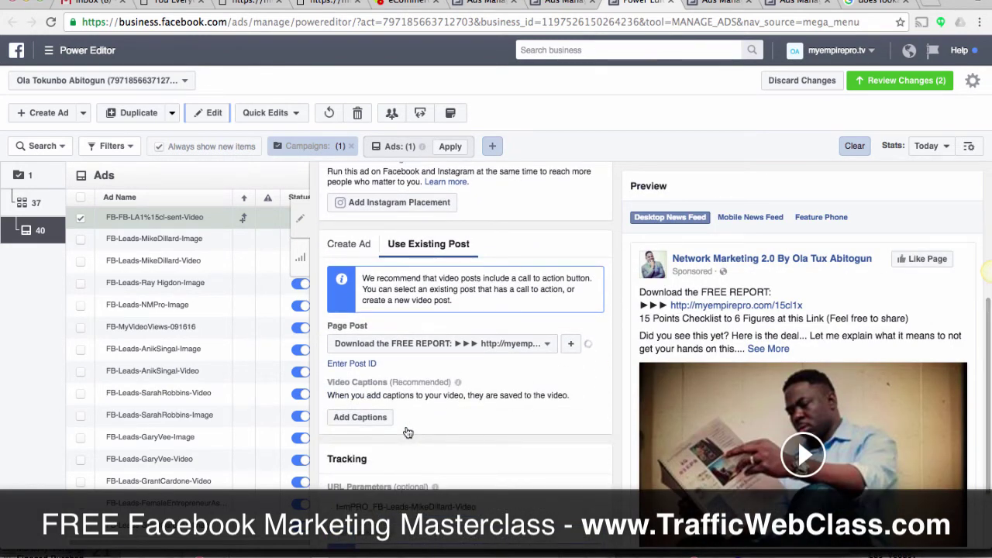
mouse_move(454, 381)
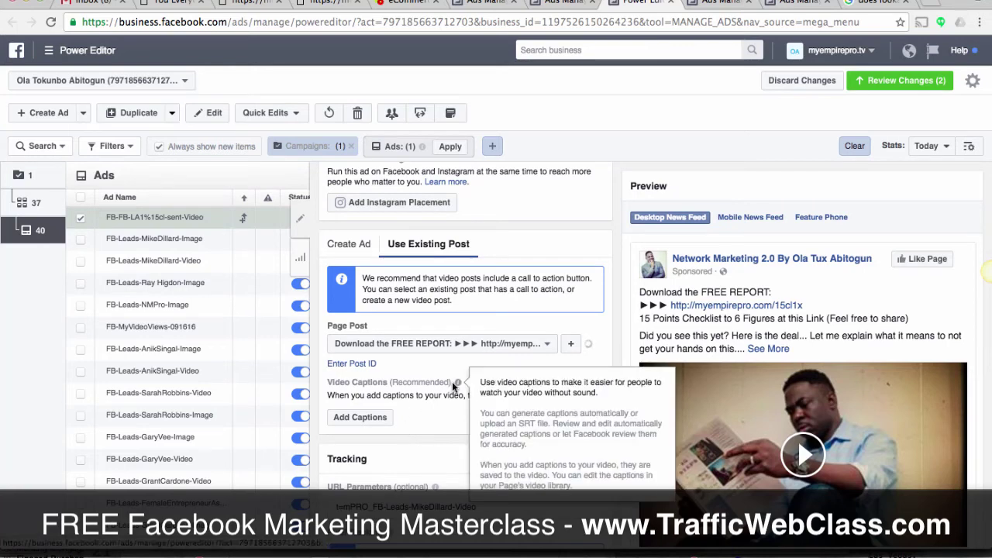
scroll(452, 383, "down", 1)
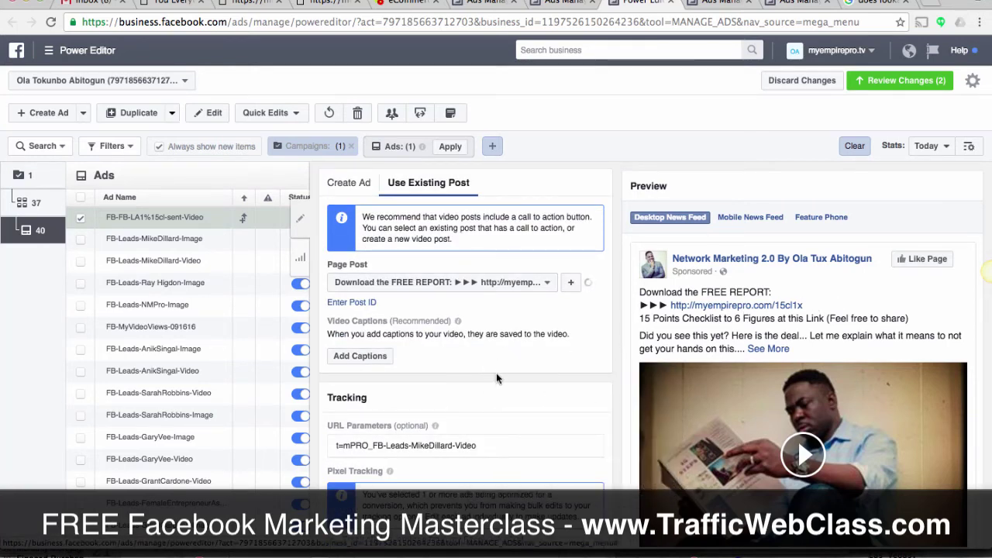
scroll(496, 377, "down", 1)
left_click_drag(374, 411, 541, 416)
key("ctrl+v")
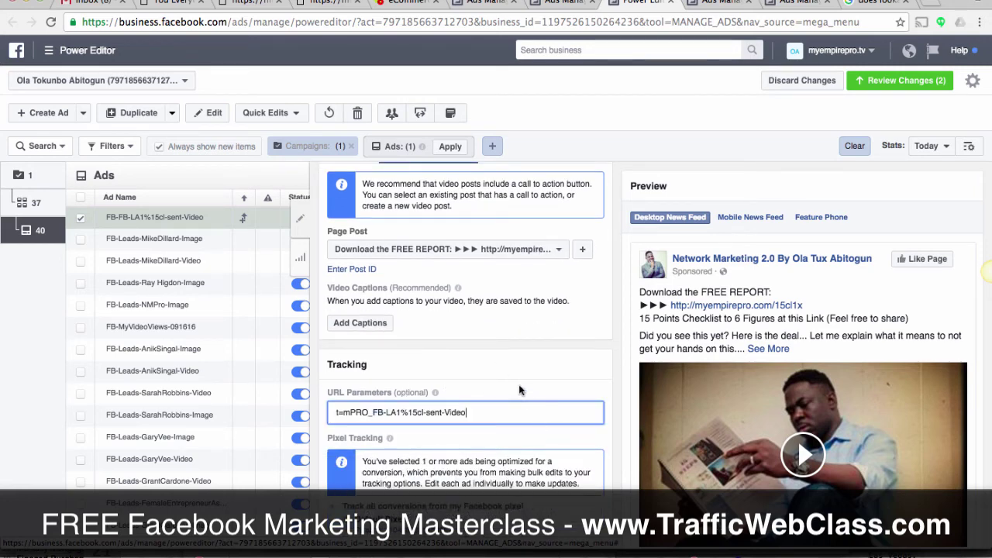
left_click(519, 371)
scroll(520, 369, "down", 1)
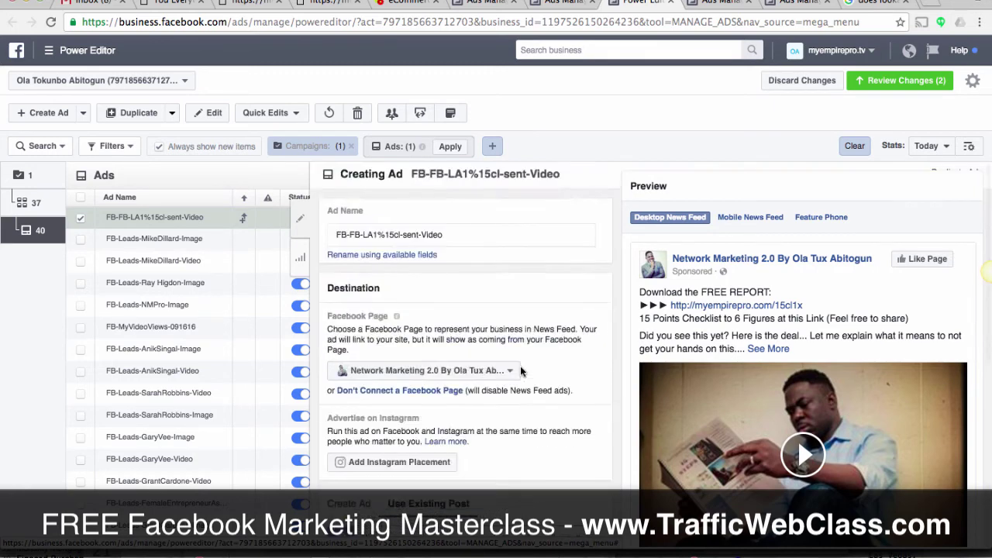
Step: Deselect the draft ad and preview the FB-Leads-MikeDillard-Video ad in the Facebook news feed, examining its post engagement
scroll(519, 372, "down", 6)
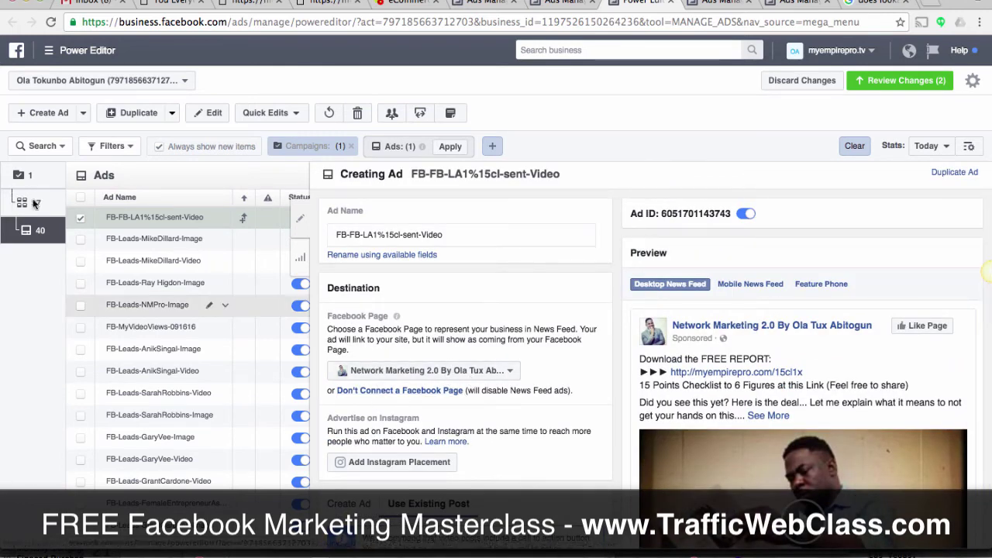
left_click(81, 218)
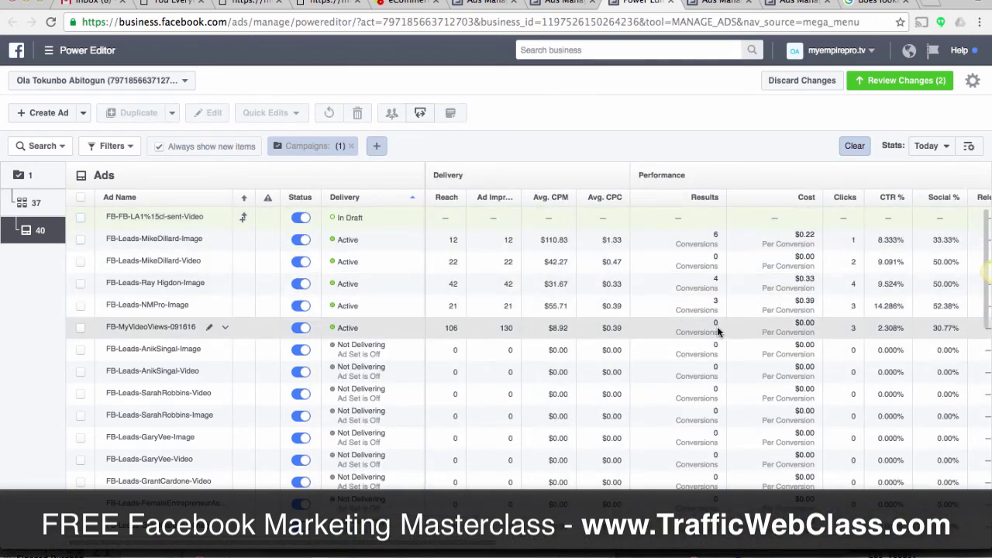
scroll(725, 330, "right", 10)
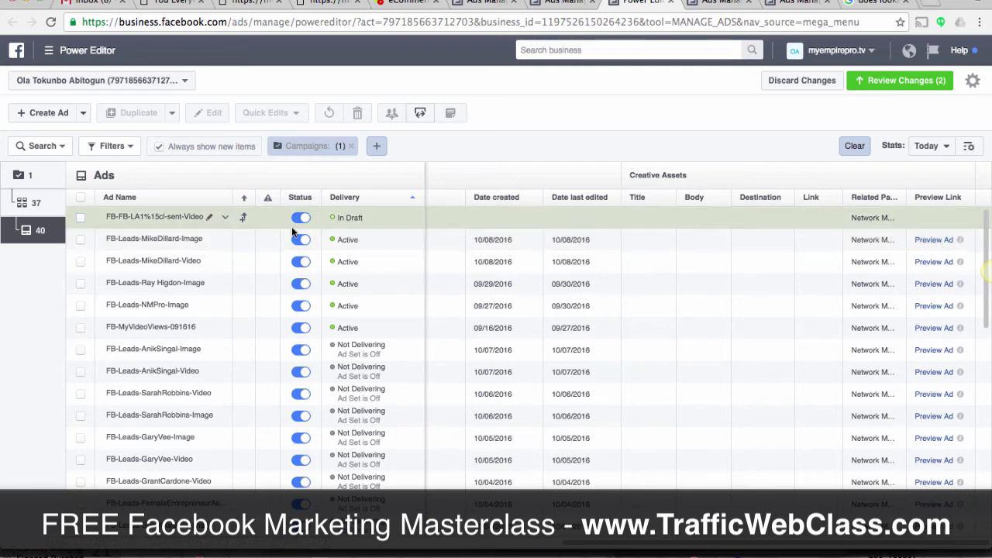
left_click(948, 264)
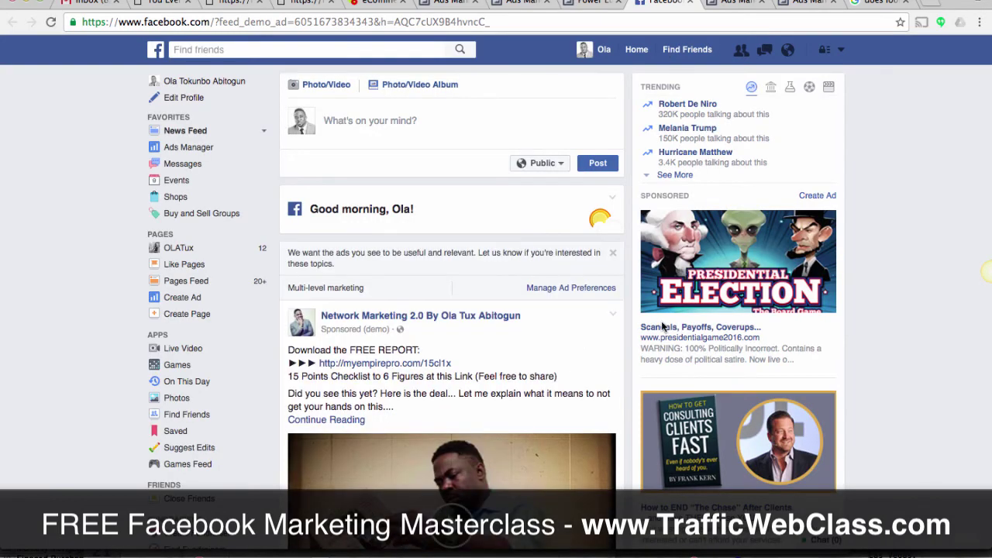
scroll(633, 321, "down", 4)
scroll(633, 322, "down", 4)
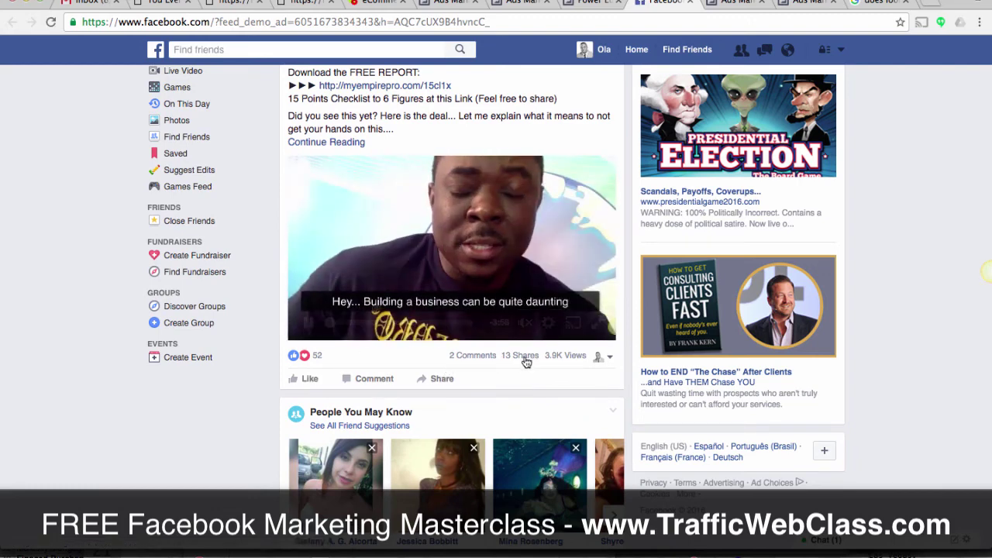
mouse_move(526, 357)
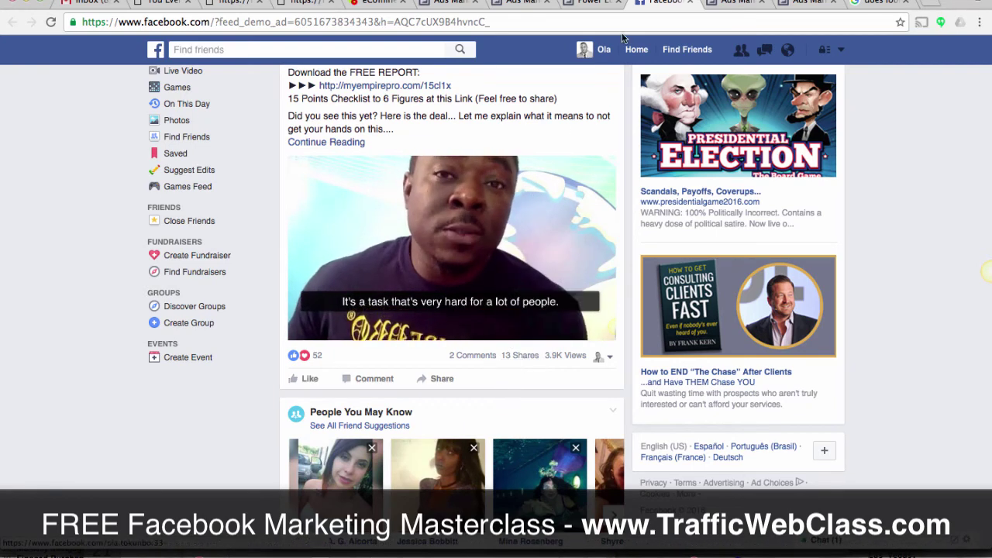
Step: Return to Power Editor and turn off the FB-Leads-MikeDillard-Video ad
left_click(589, 4)
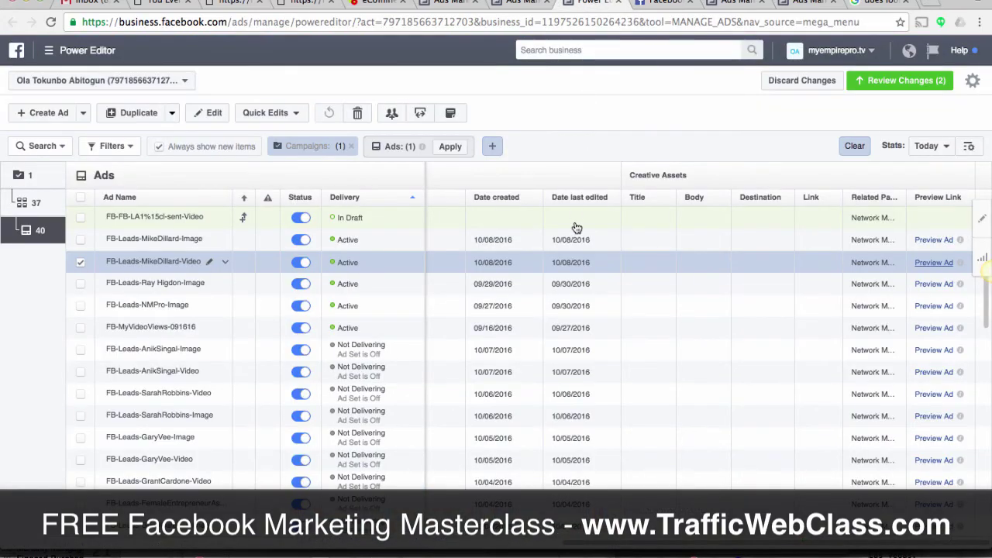
scroll(575, 225, "left", 10)
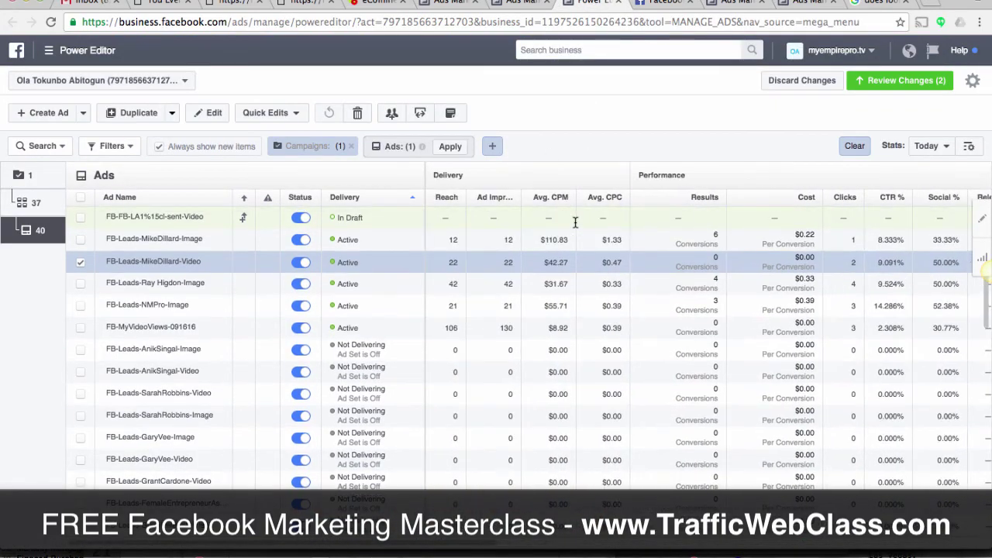
scroll(575, 222, "down", 1)
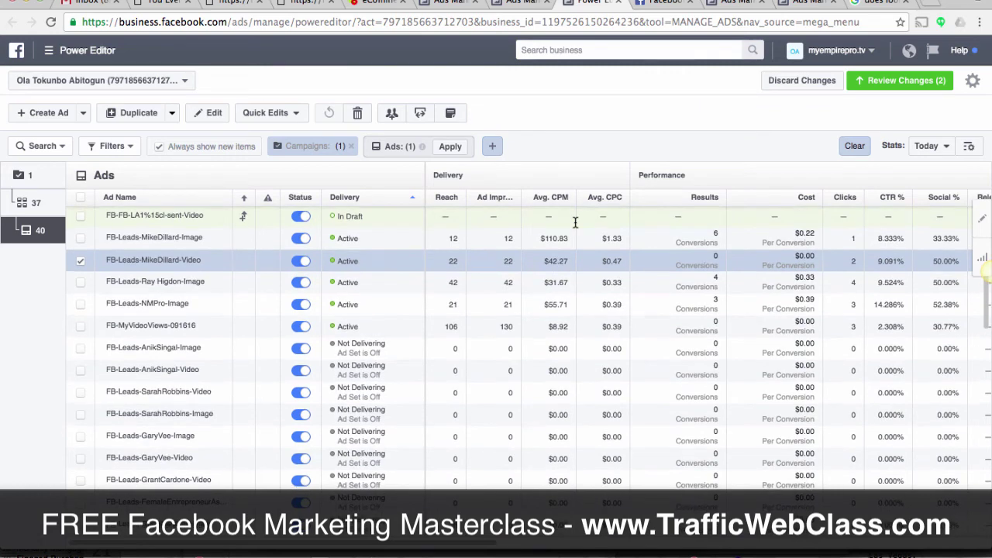
scroll(575, 223, "up", 1)
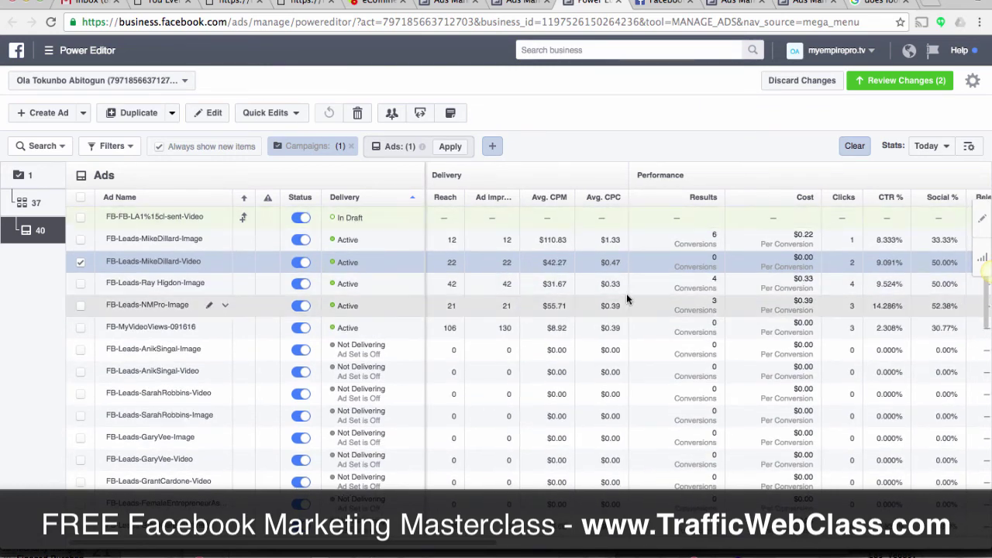
scroll(626, 293, "right", 3)
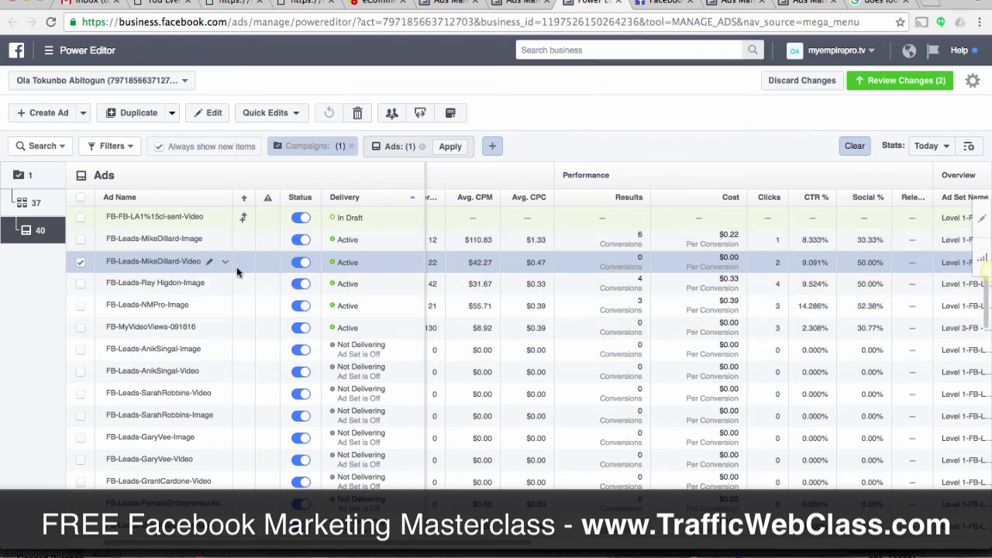
left_click(82, 262)
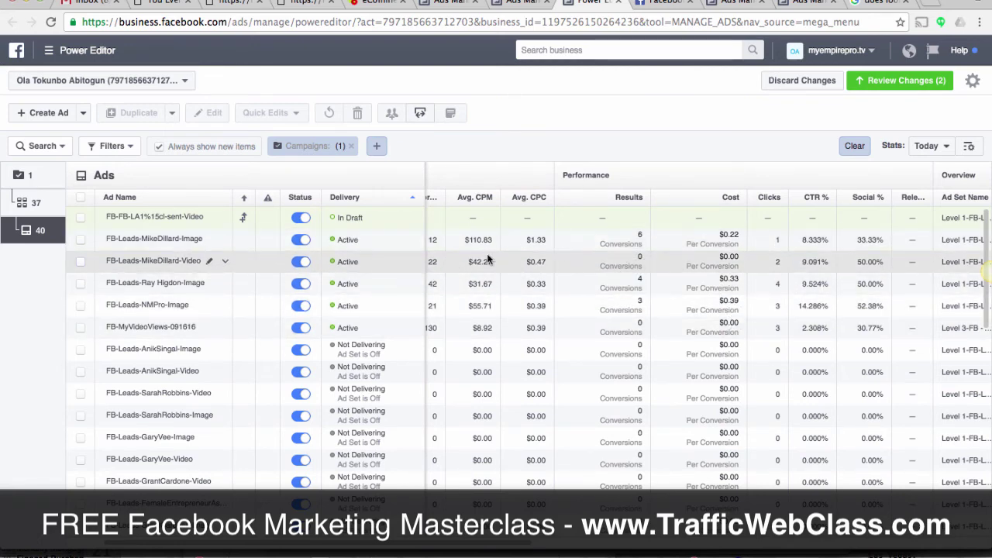
left_click(301, 262)
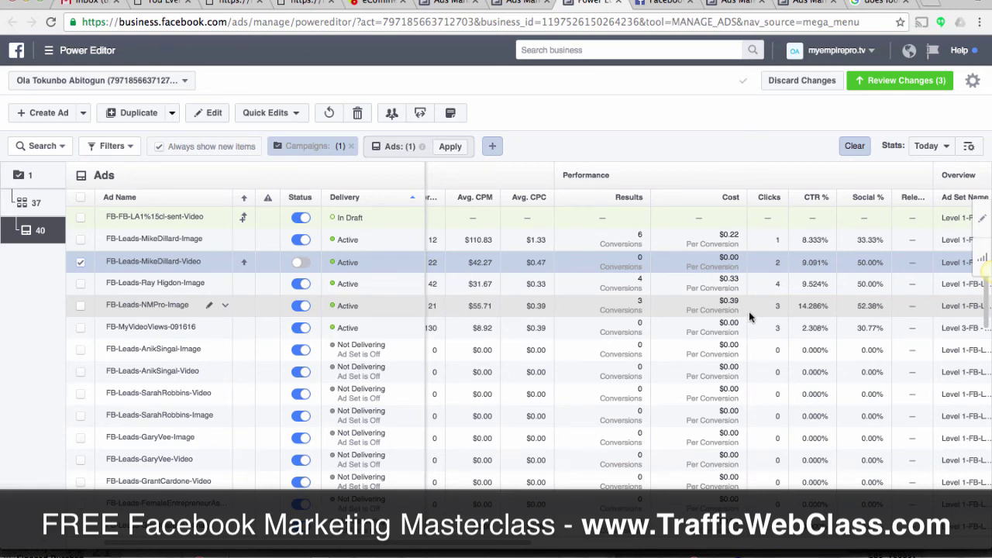
Step: Set the ad statistics period to Lifetime, examine the ads' delivery and performance, and clear the ad selection
left_click(928, 146)
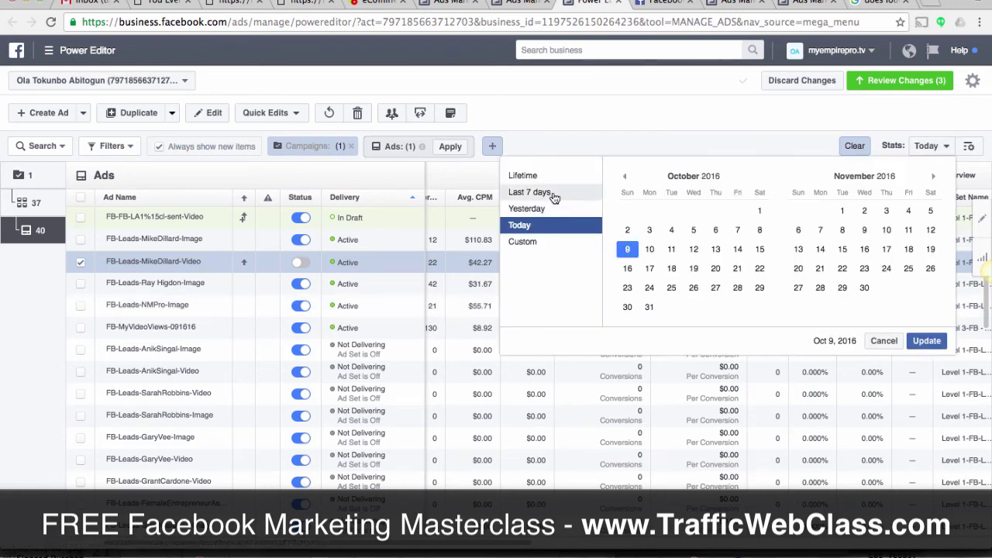
left_click(530, 176)
left_click(932, 346)
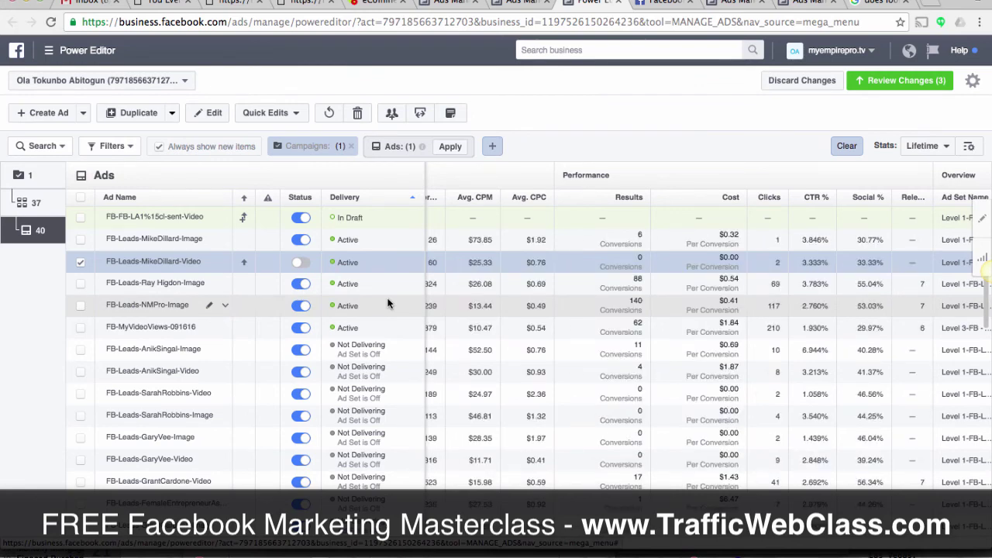
scroll(670, 281, "left", 3)
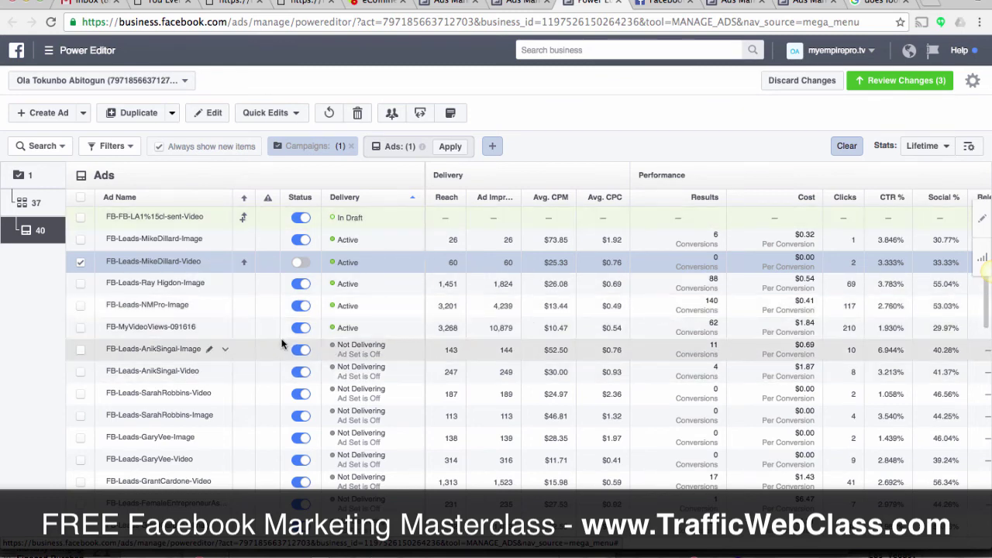
left_click(81, 266)
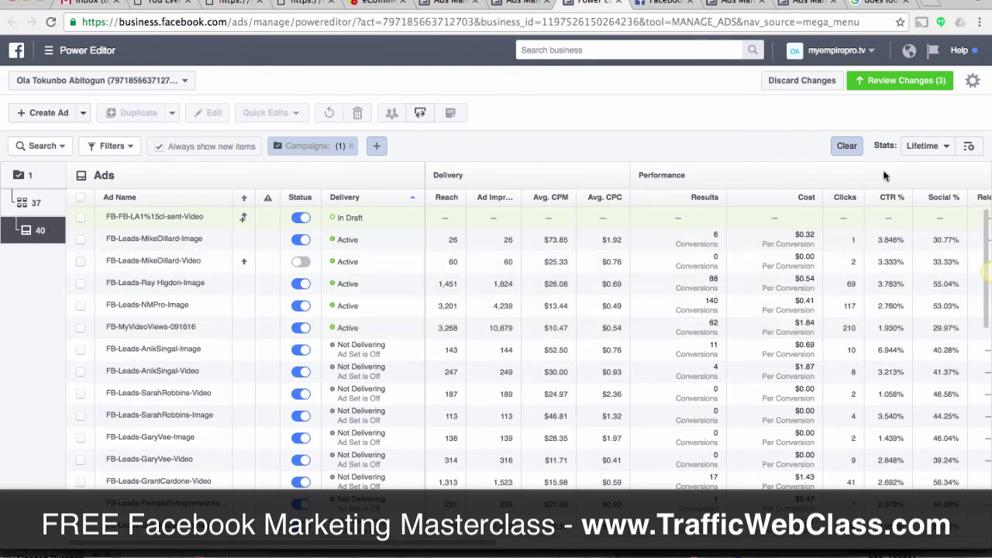
Step: Review and publish all pending ad set and ad changes, including the new Level 1-FB-LA1%15cl-sent-Video ad set
left_click(895, 82)
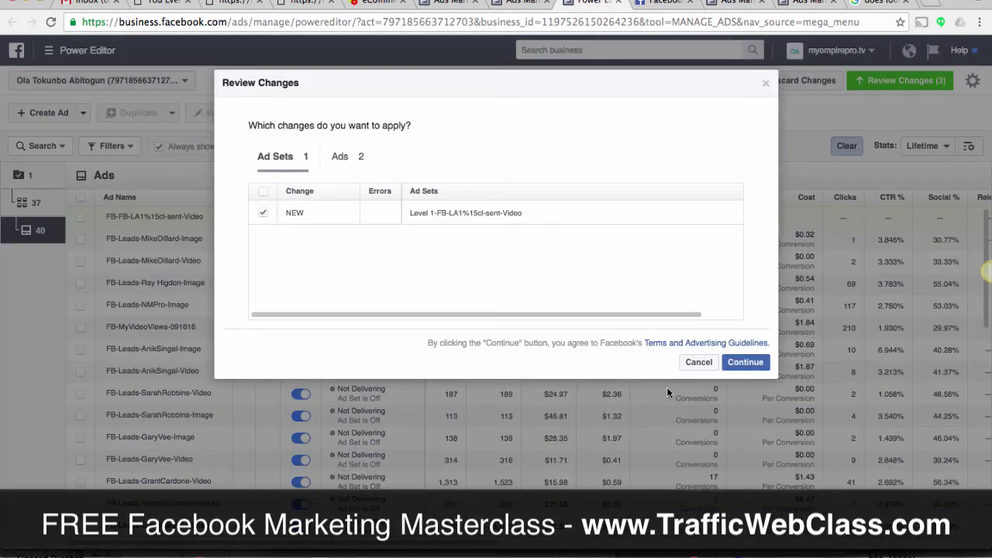
left_click(736, 362)
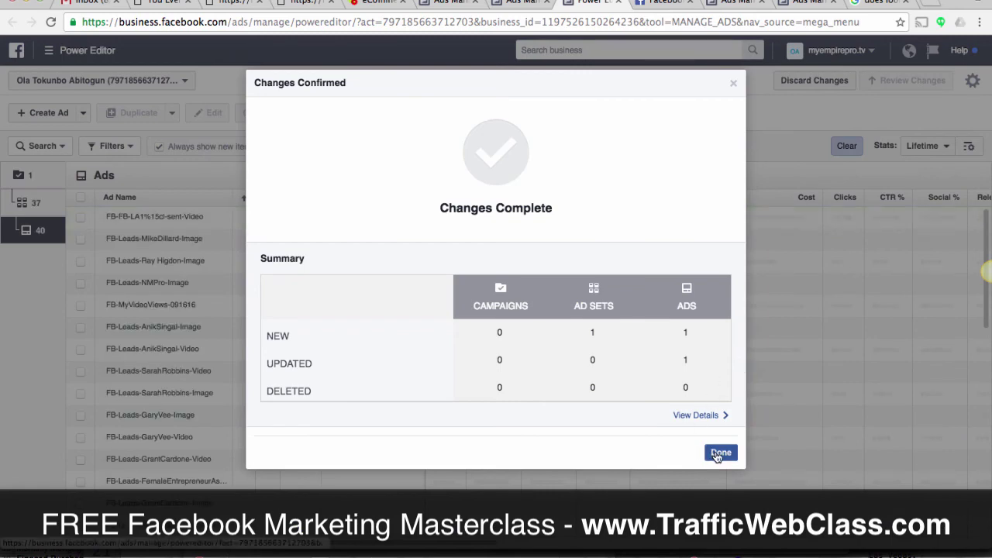
left_click(719, 454)
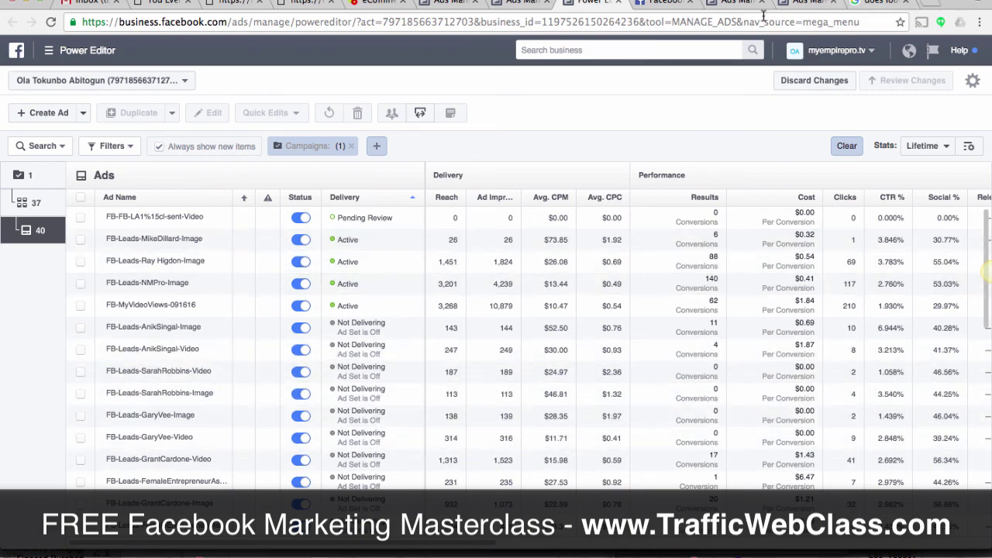
left_click(790, 3)
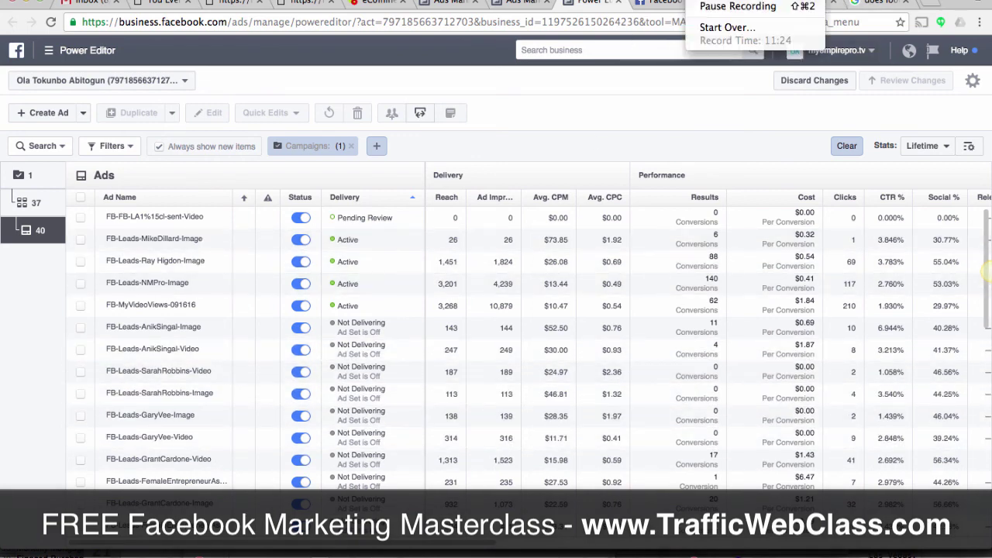